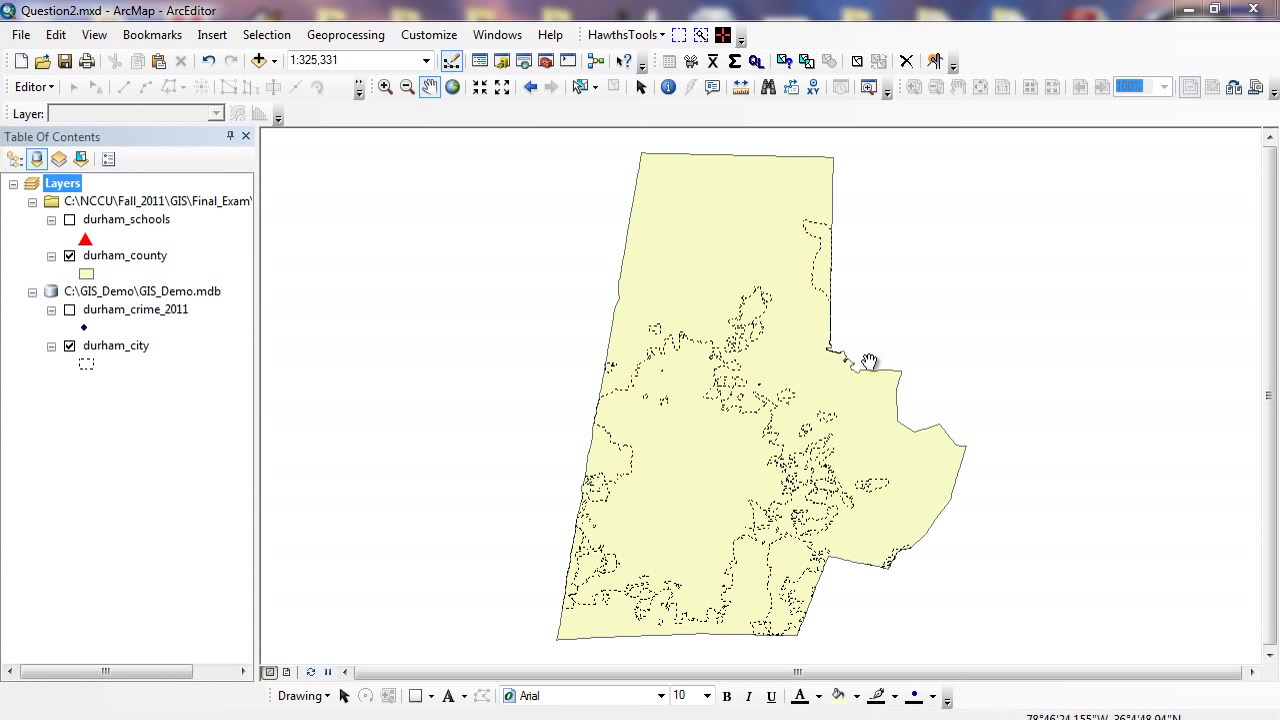
Turn on the durham_schools and durham_crime_2011 layers and zoom in twice on central Durham
click(70, 221)
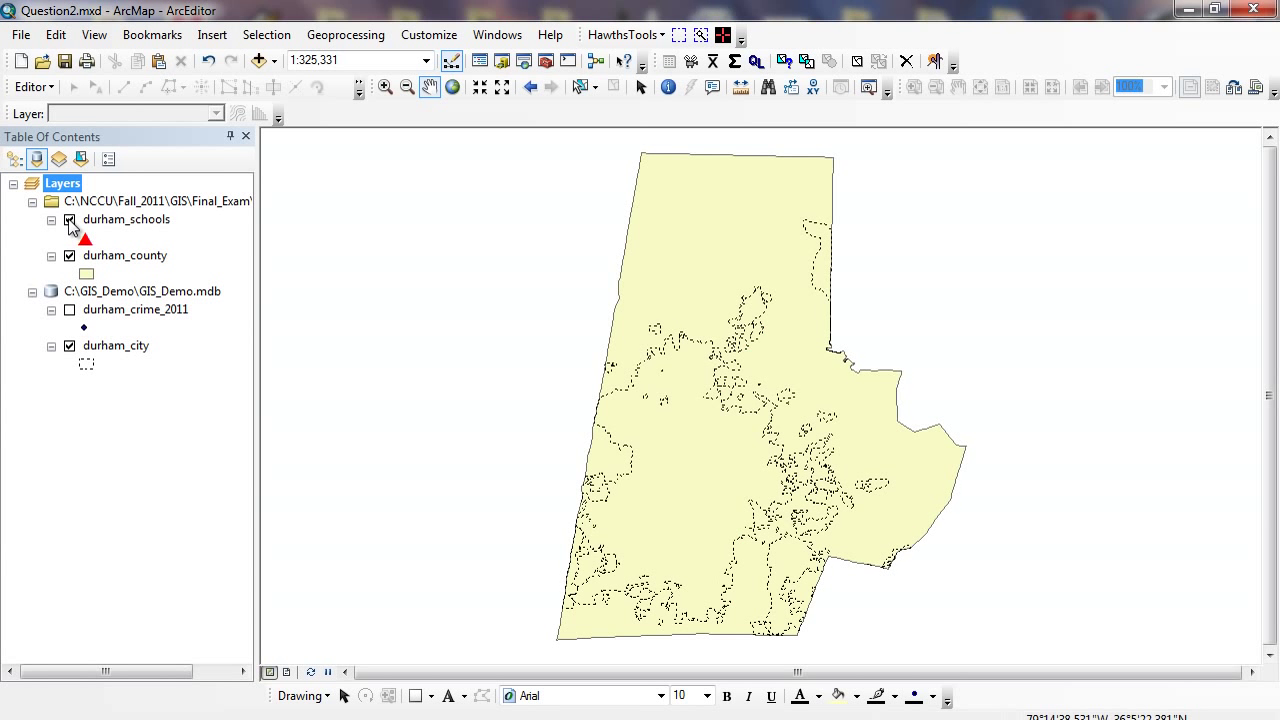
click(70, 311)
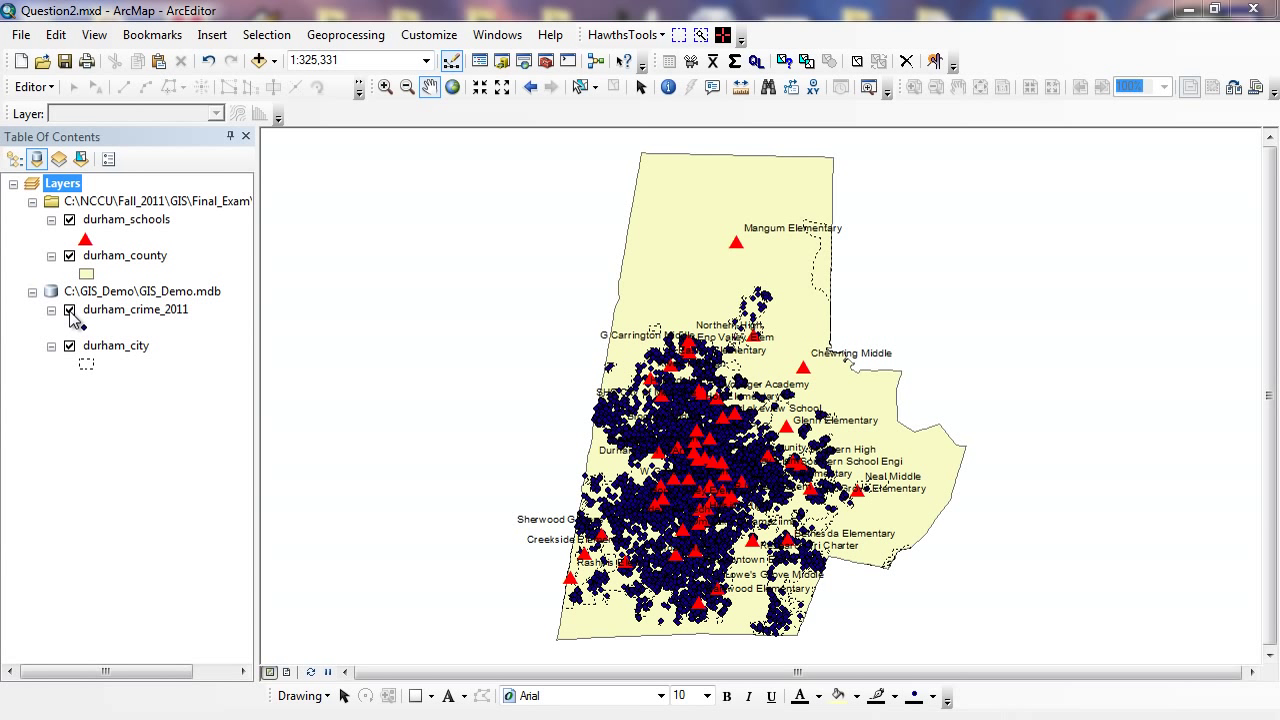
click(385, 87)
drag(745, 550, 655, 453)
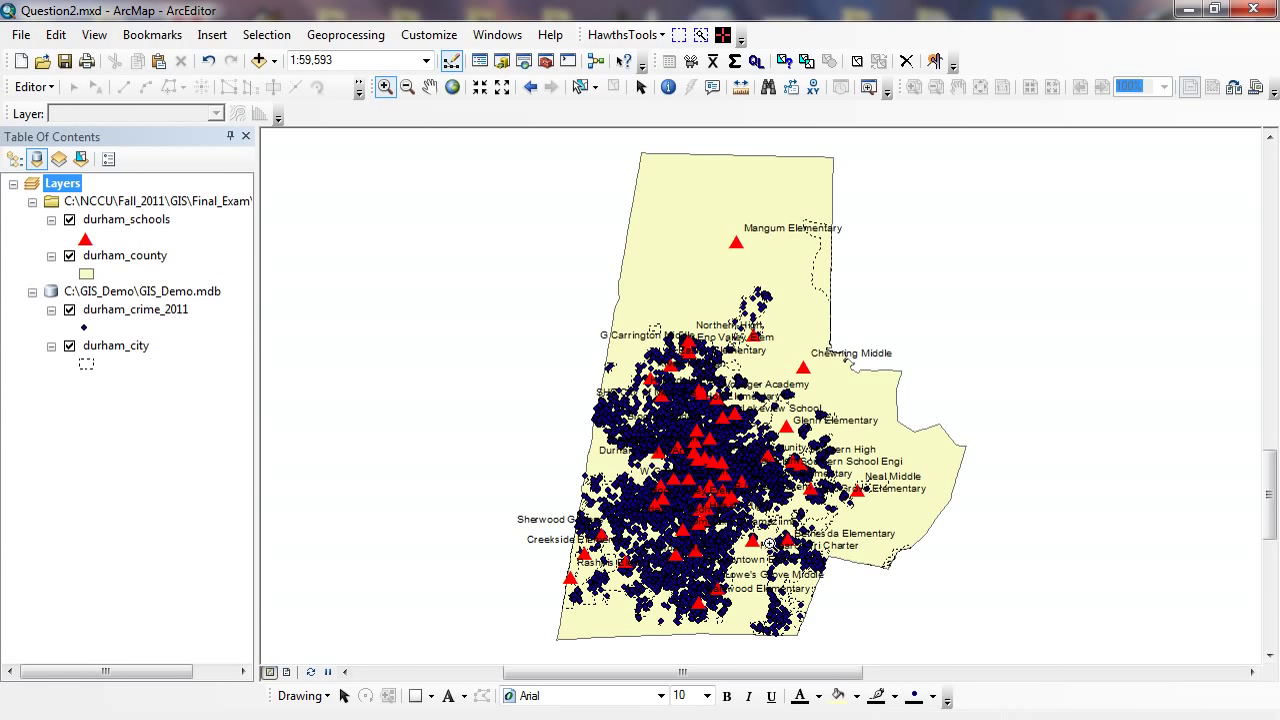
drag(478, 252, 962, 588)
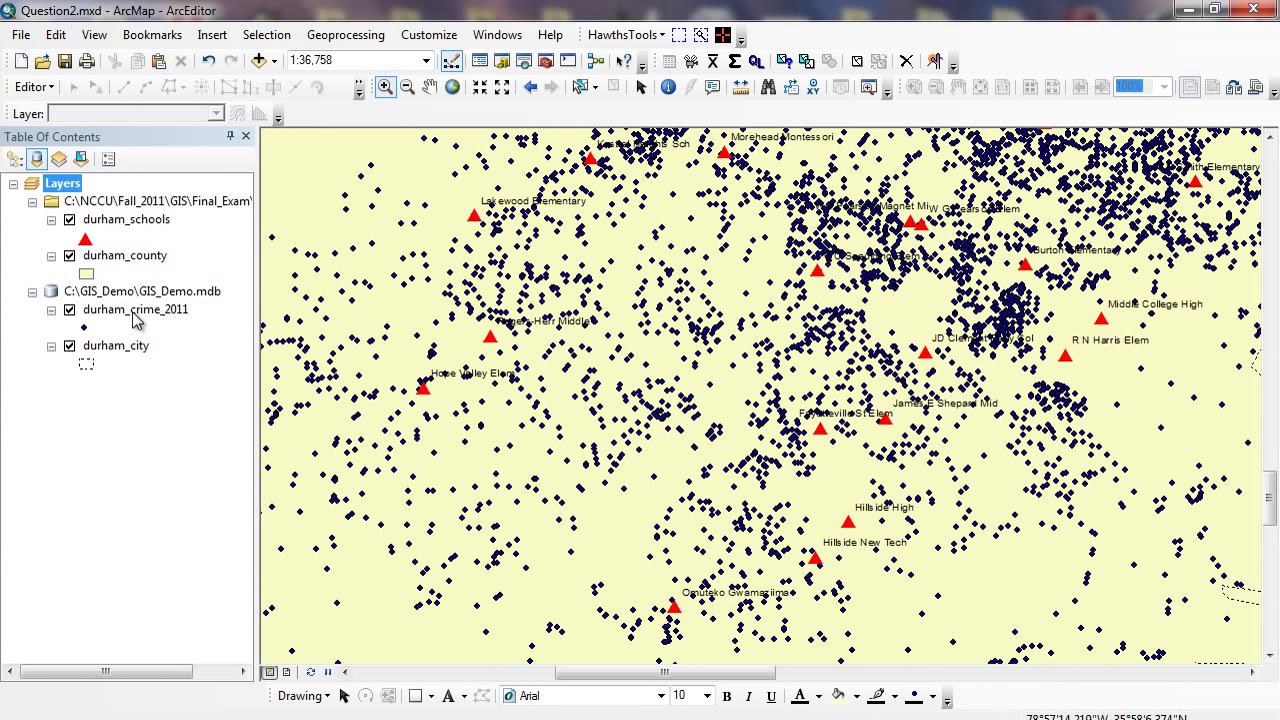
In Select By Attributes, replace the old expression with [CHRGDESC] LIKE '*ASSAULT*'
click(276, 42)
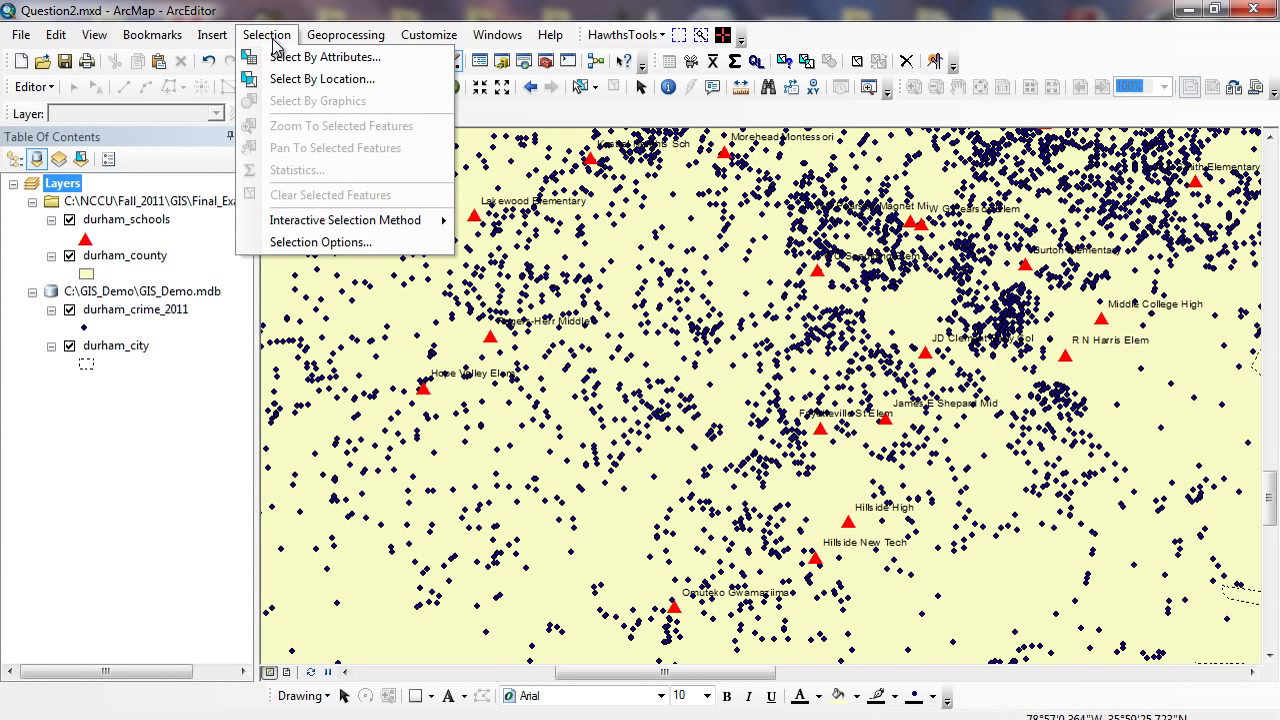
click(278, 58)
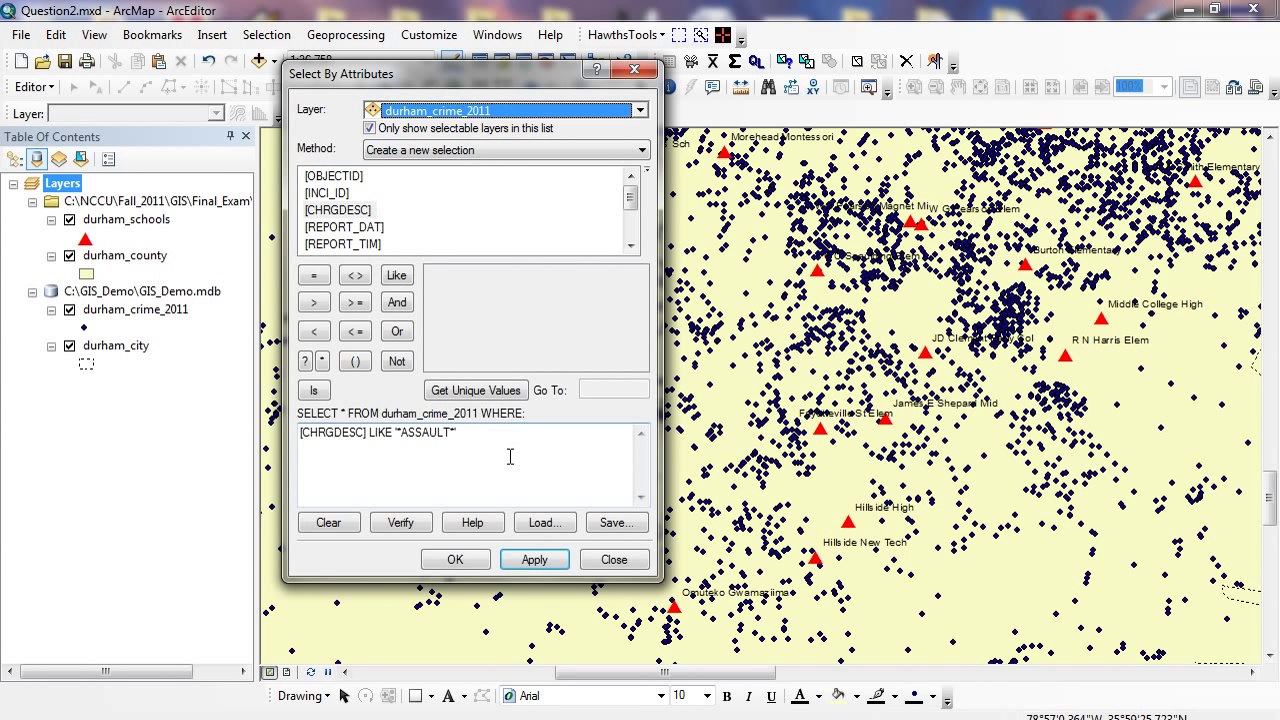
drag(506, 445, 264, 432)
key(Delete)
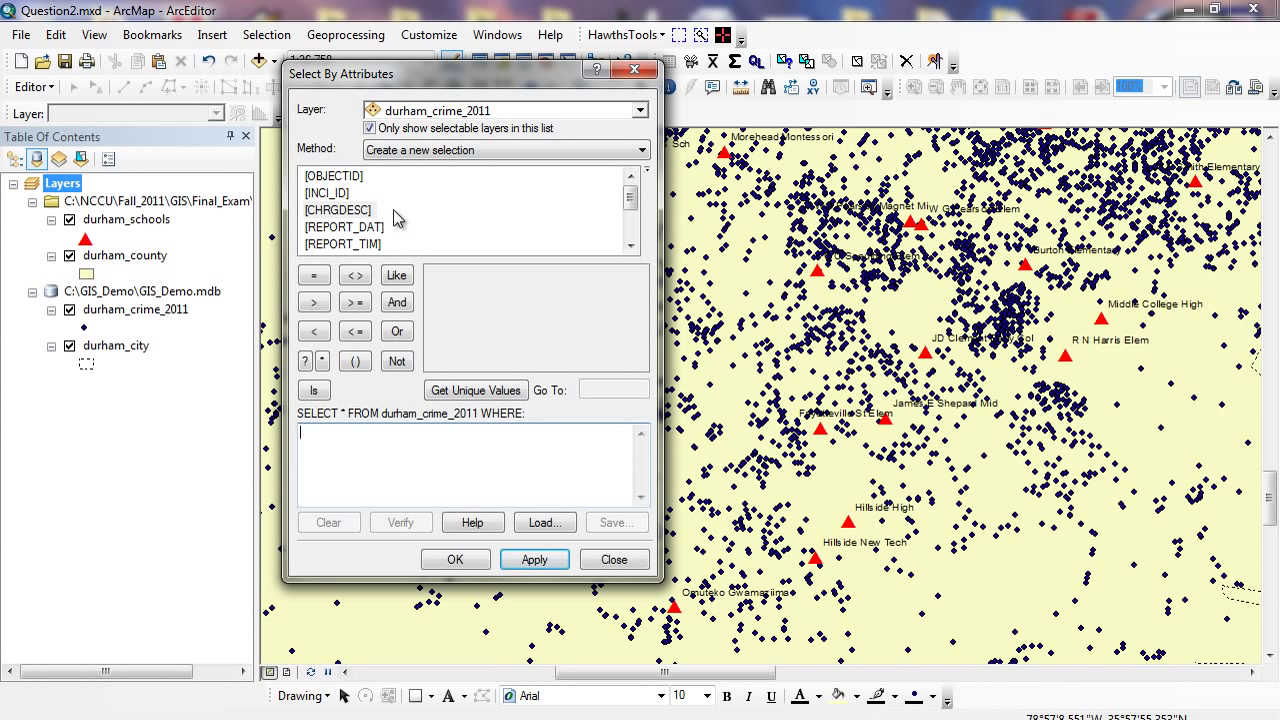
double_click(352, 210)
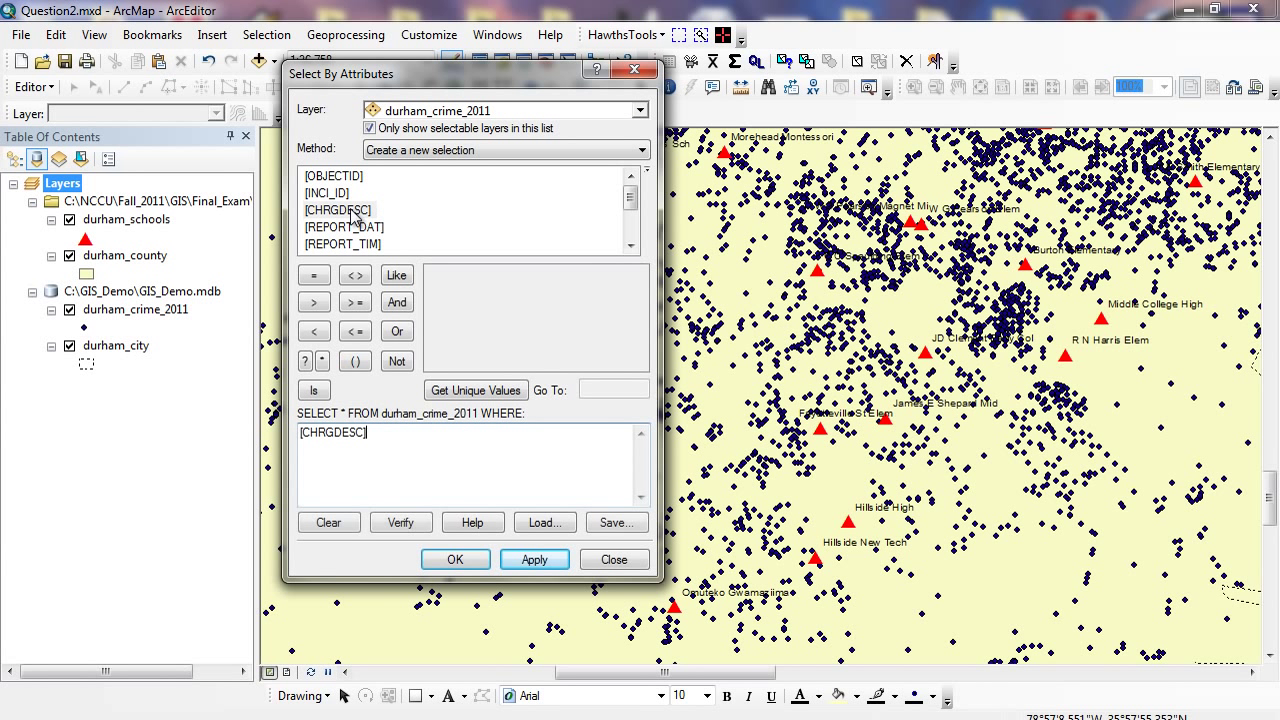
click(396, 276)
click(492, 390)
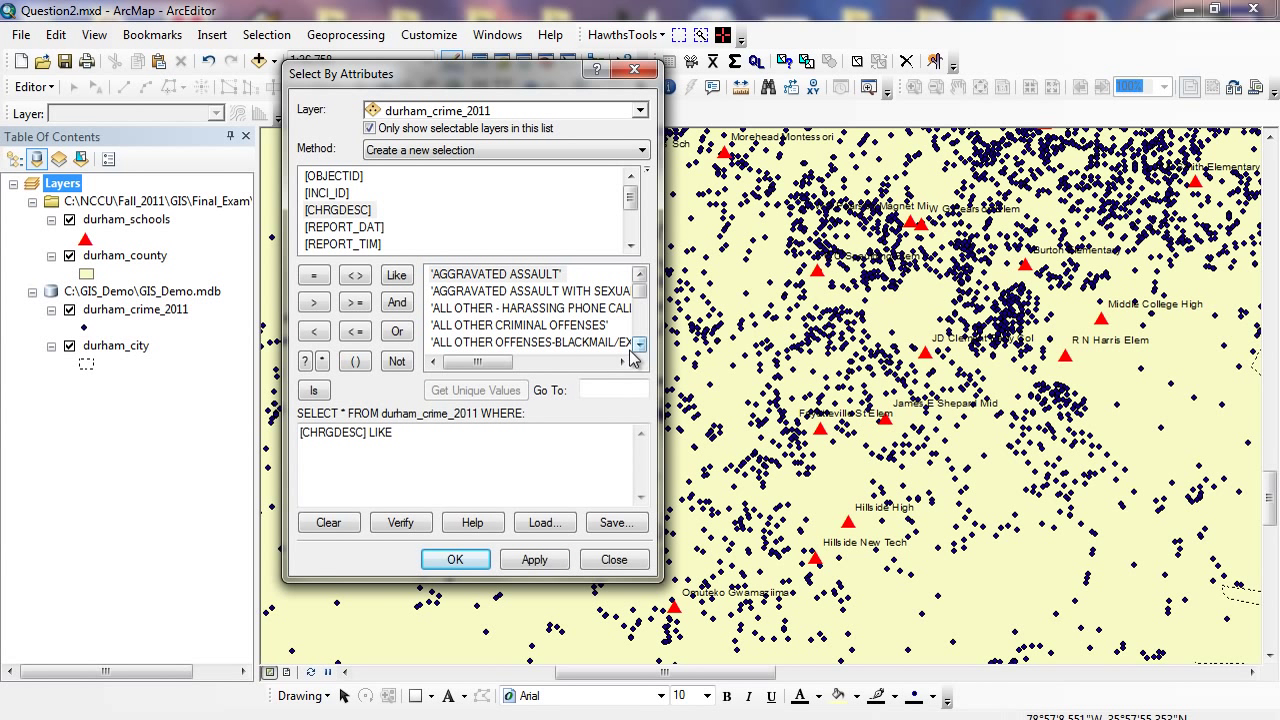
mouse_move(487, 366)
mouse_down()
mouse_move(530, 370)
mouse_move(470, 368)
mouse_up()
click(640, 345)
drag(640, 345, 640, 345)
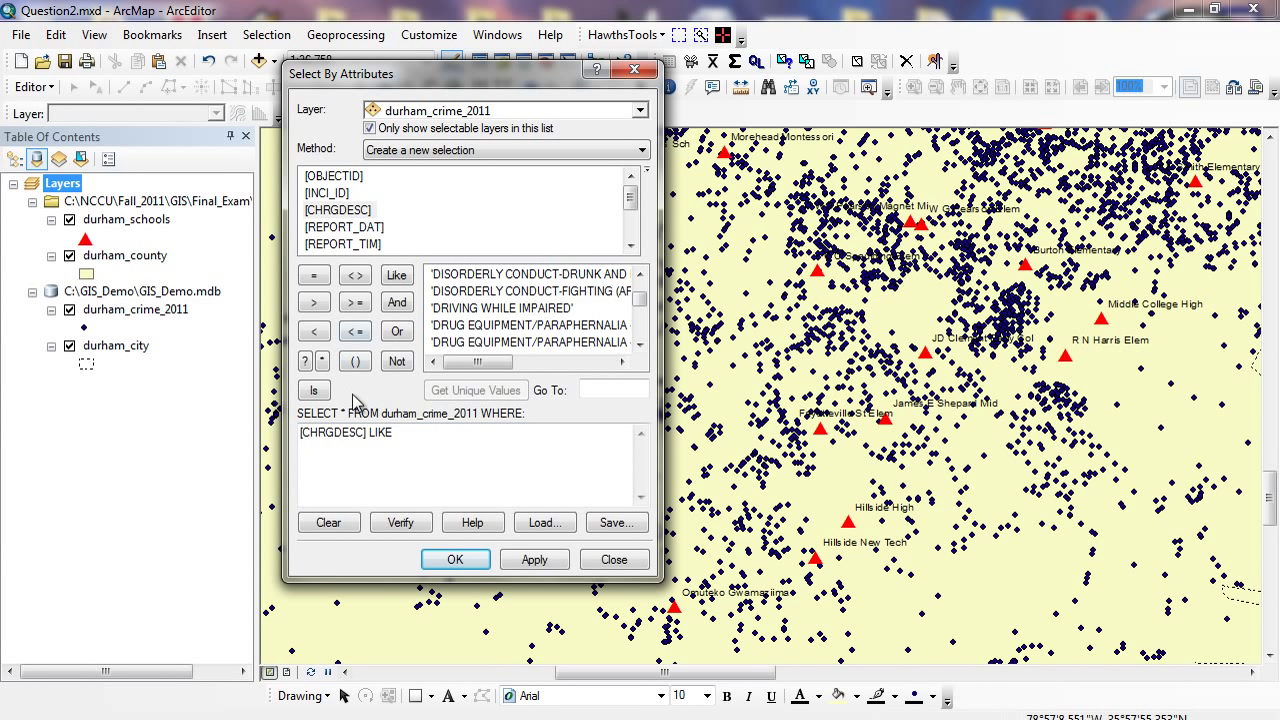
click(407, 437)
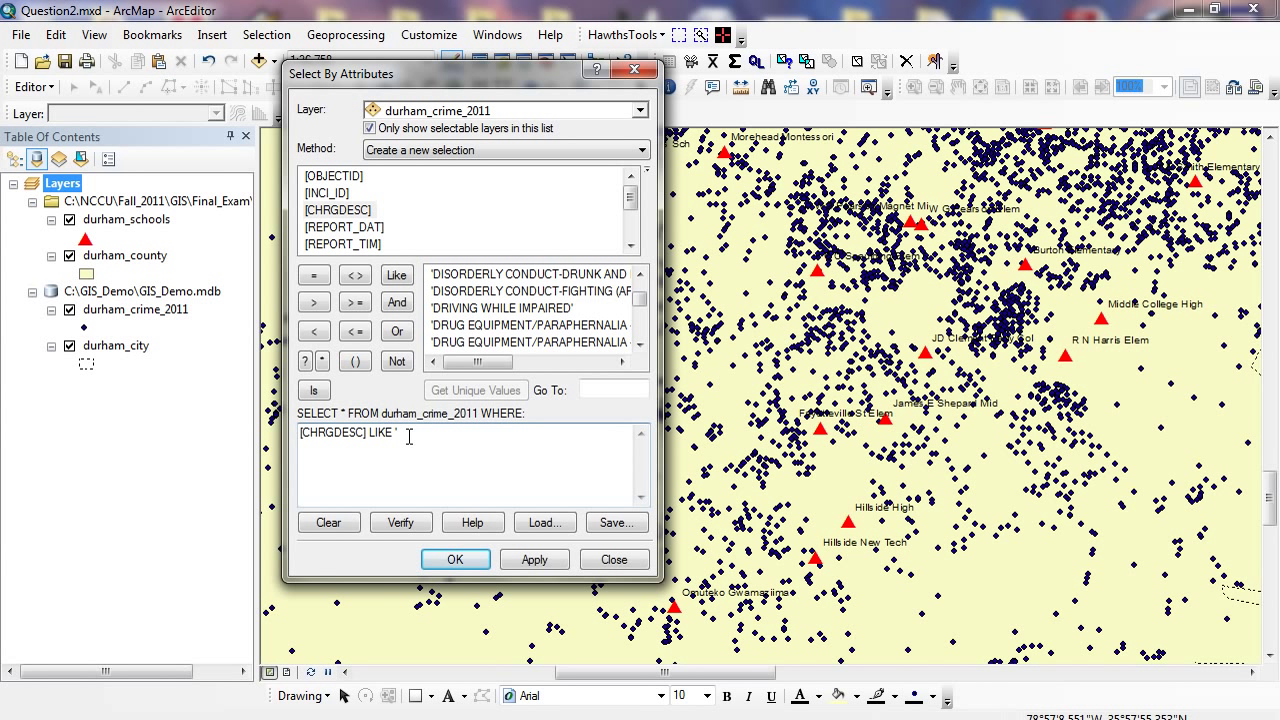
text('')
text(ASSAUL)
text(T)
text(*')
Verify the assault query, then apply it and close the dialog to select the matching crimes
click(399, 524)
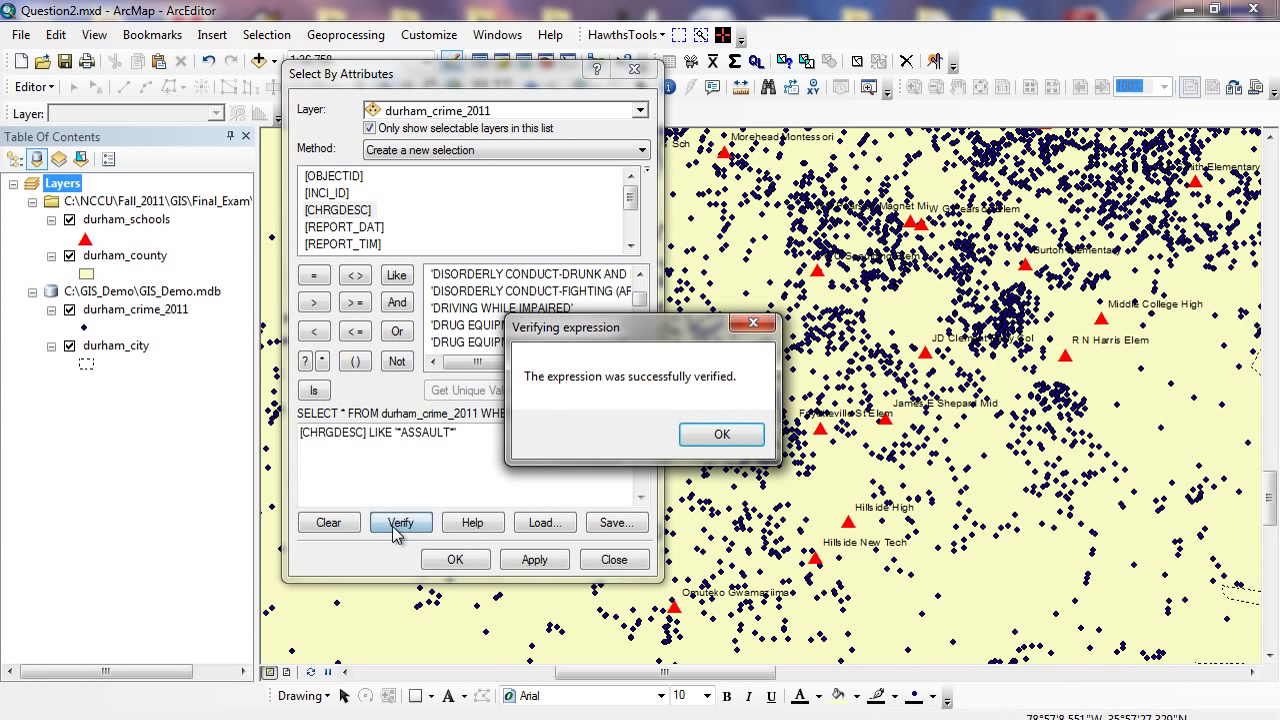
click(722, 434)
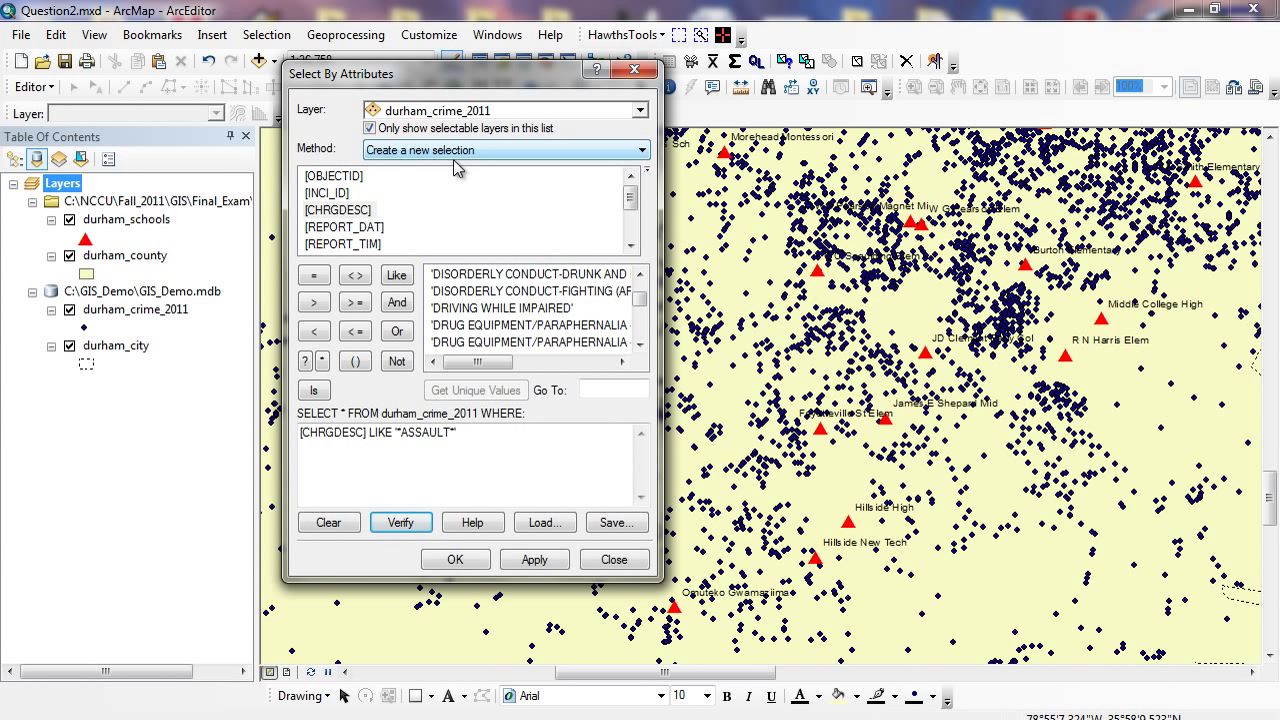
click(401, 524)
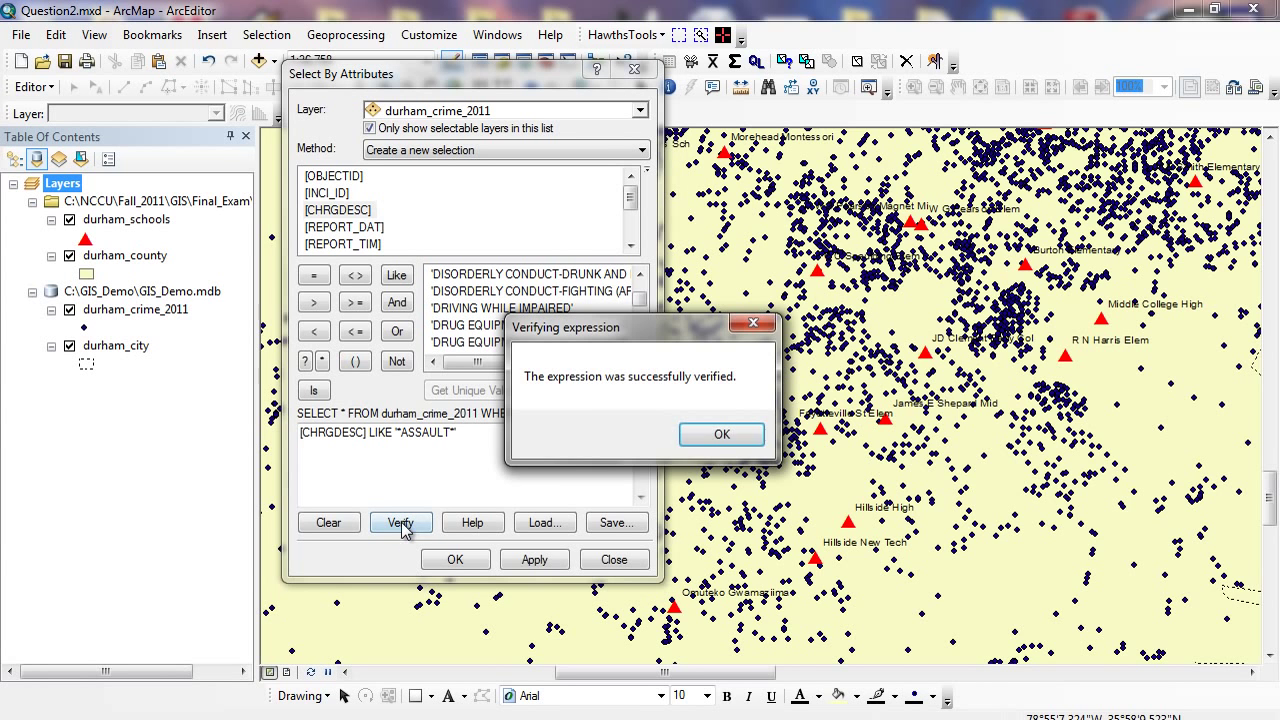
click(718, 436)
click(536, 561)
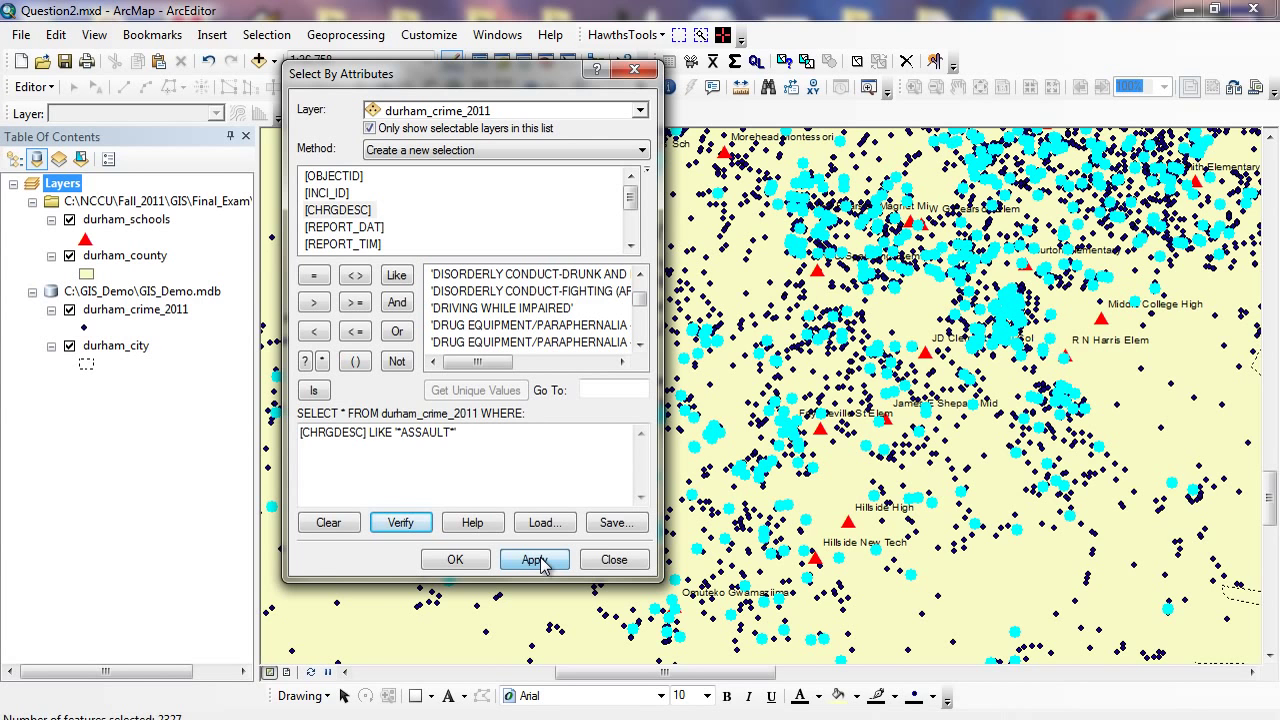
mouse_move(513, 85)
mouse_down()
mouse_move(330, 85)
mouse_move(507, 95)
mouse_up()
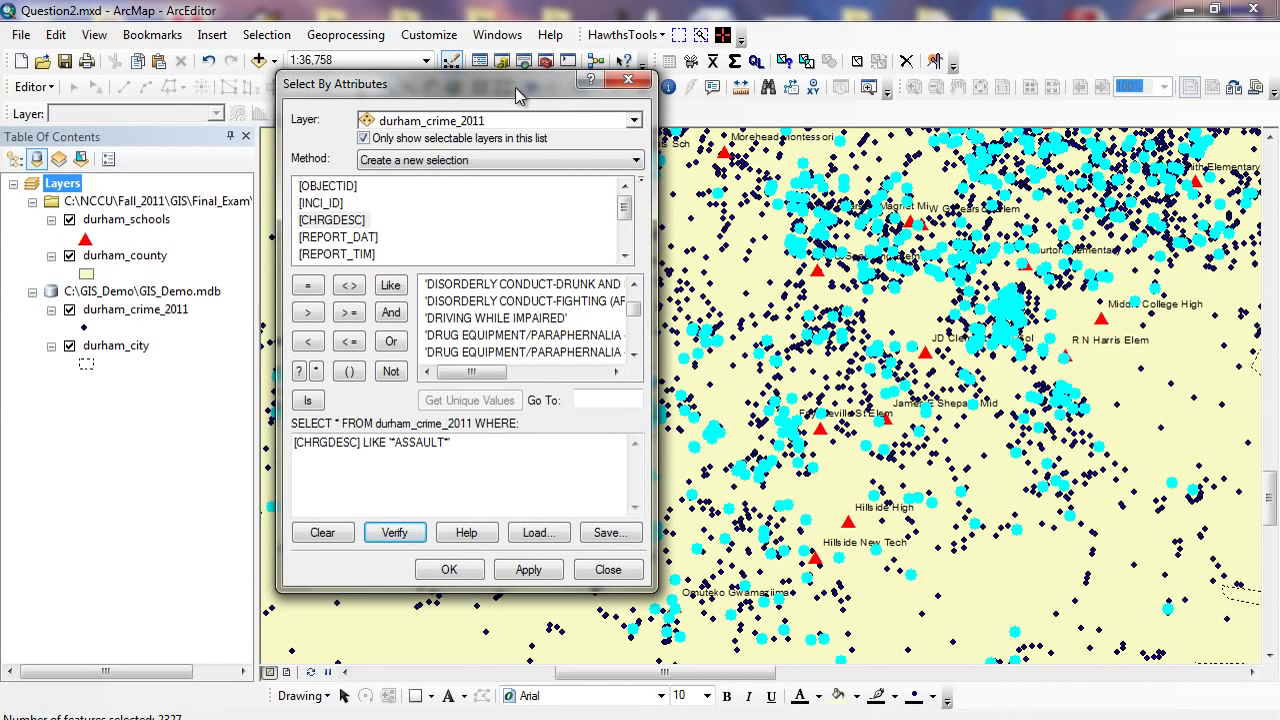
click(453, 568)
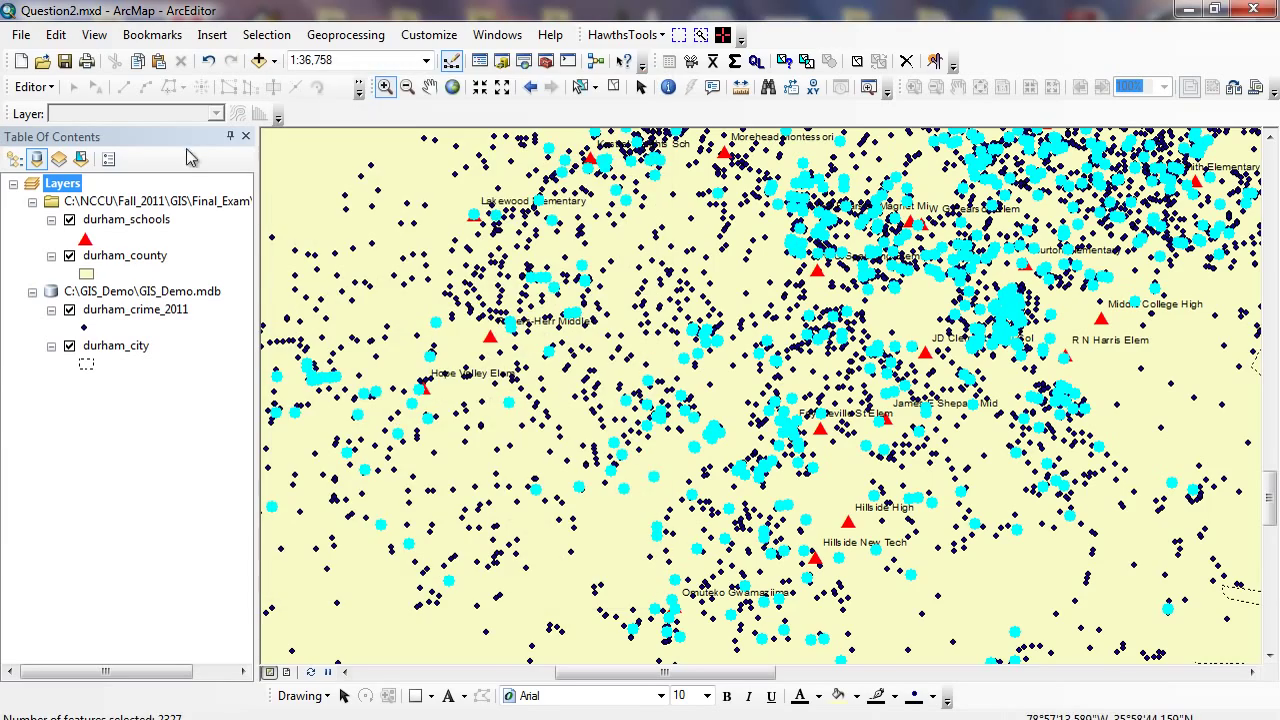
Zoom out, review the 2327 selected assault records in the durham_crime_2011 attribute table, then close it
click(407, 86)
drag(460, 233, 966, 608)
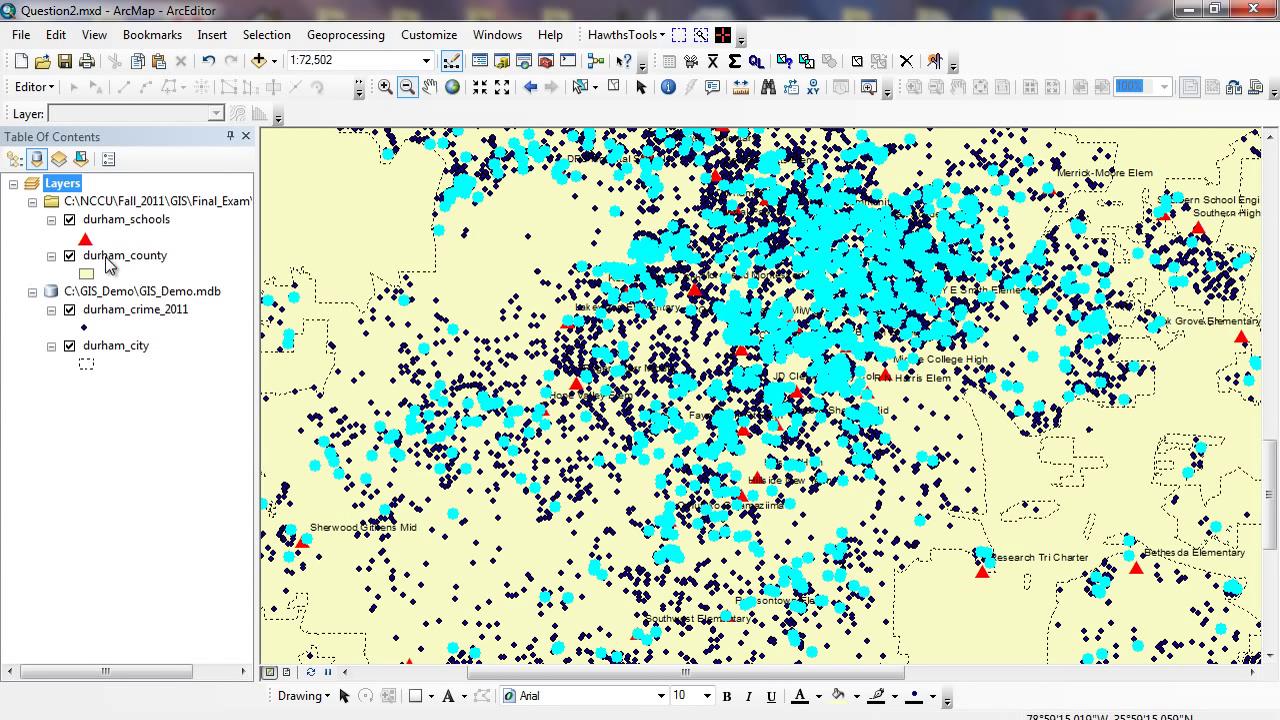
right_click(112, 315)
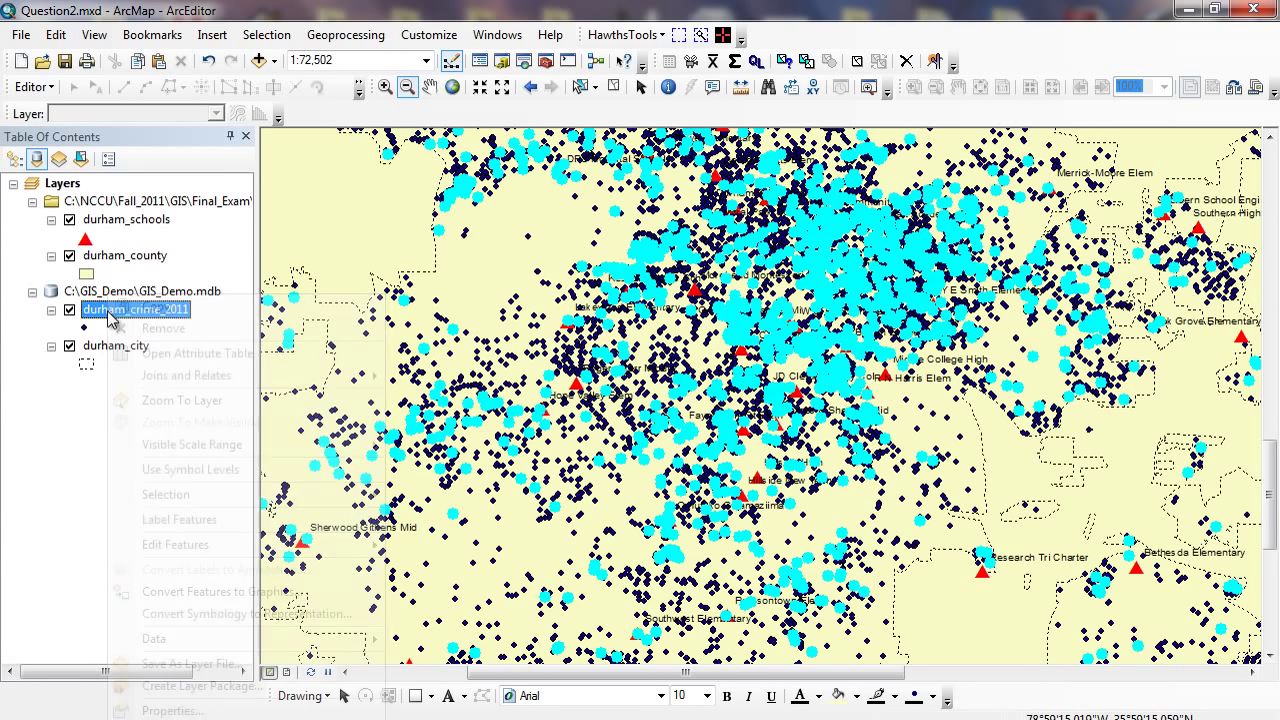
click(174, 356)
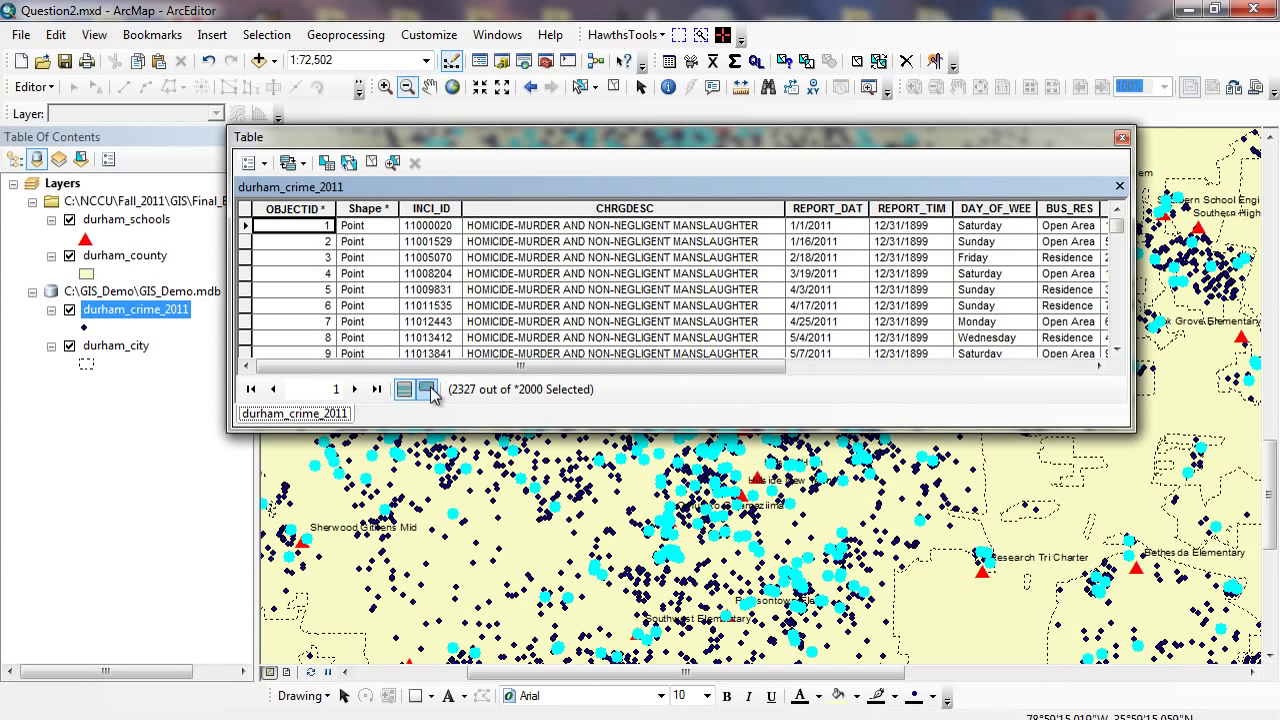
click(426, 390)
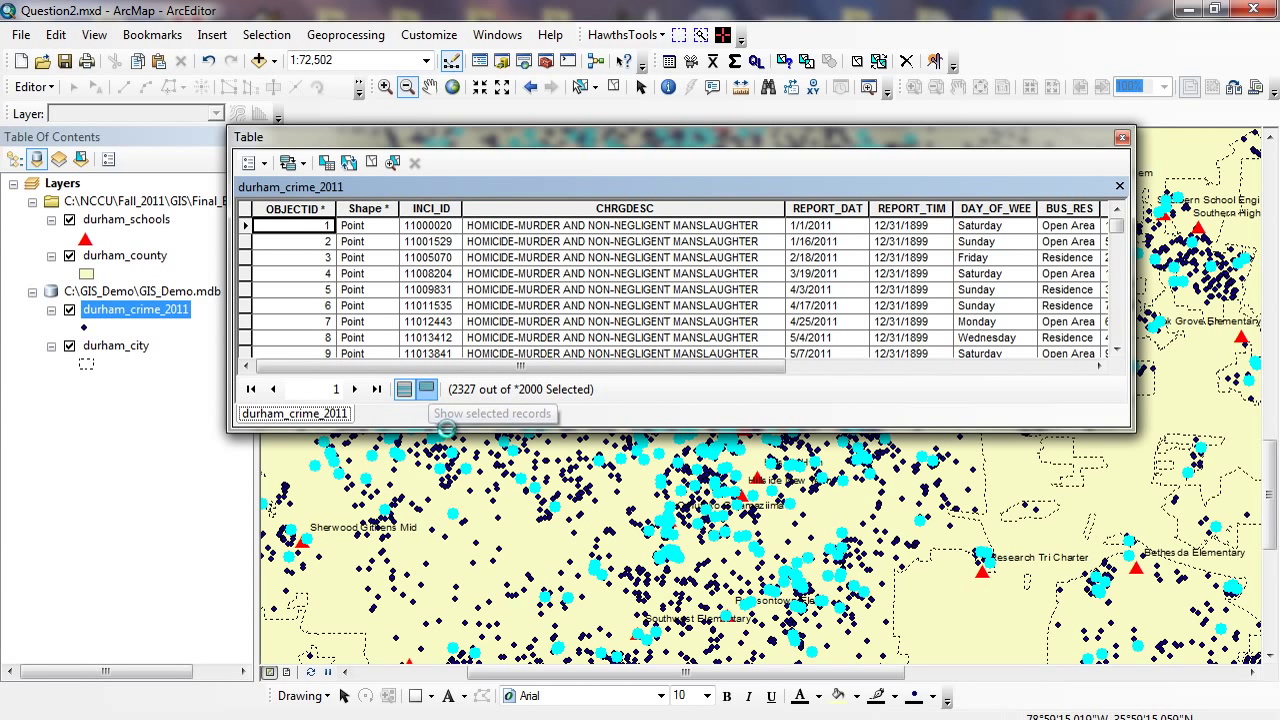
drag(445, 437, 460, 678)
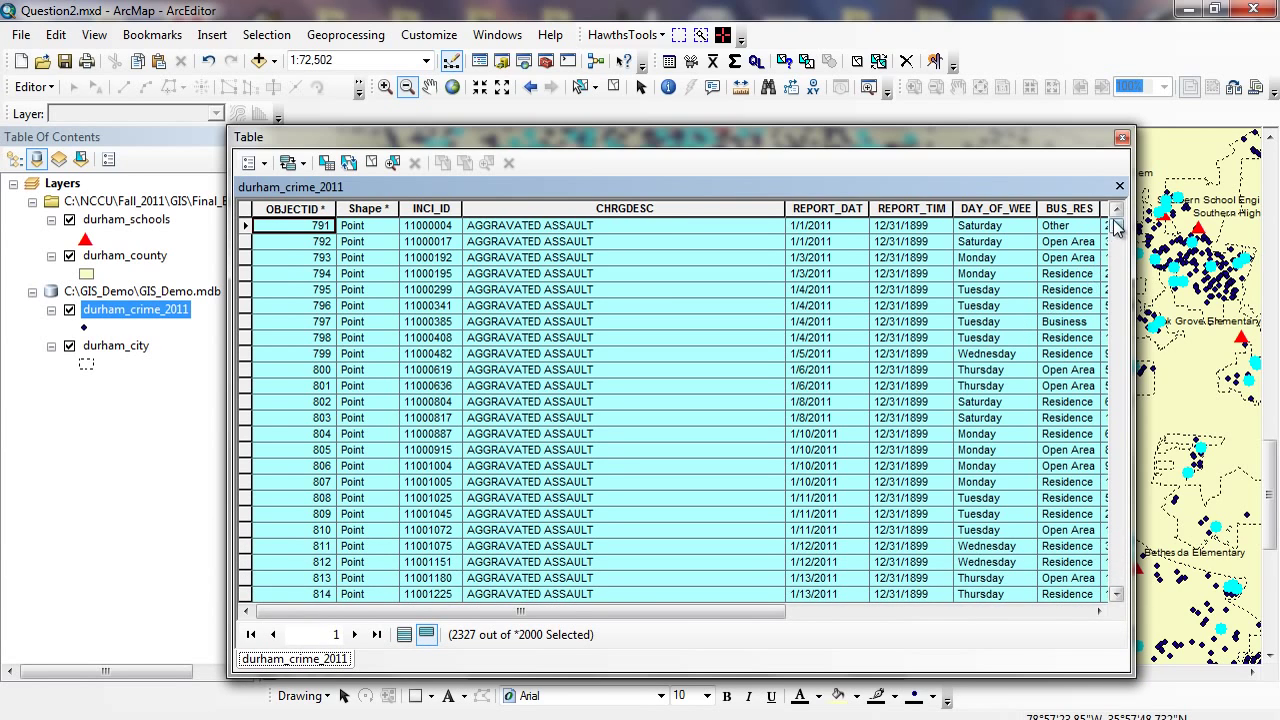
drag(1112, 430, 1120, 592)
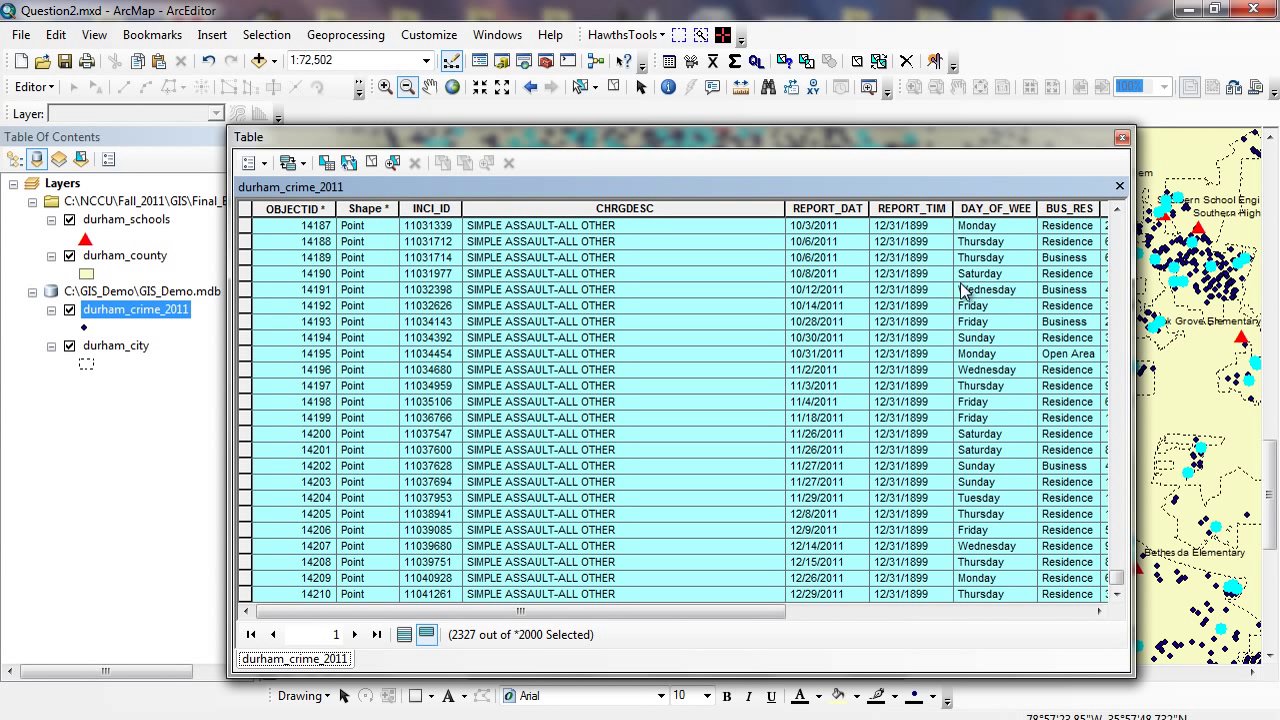
click(1122, 137)
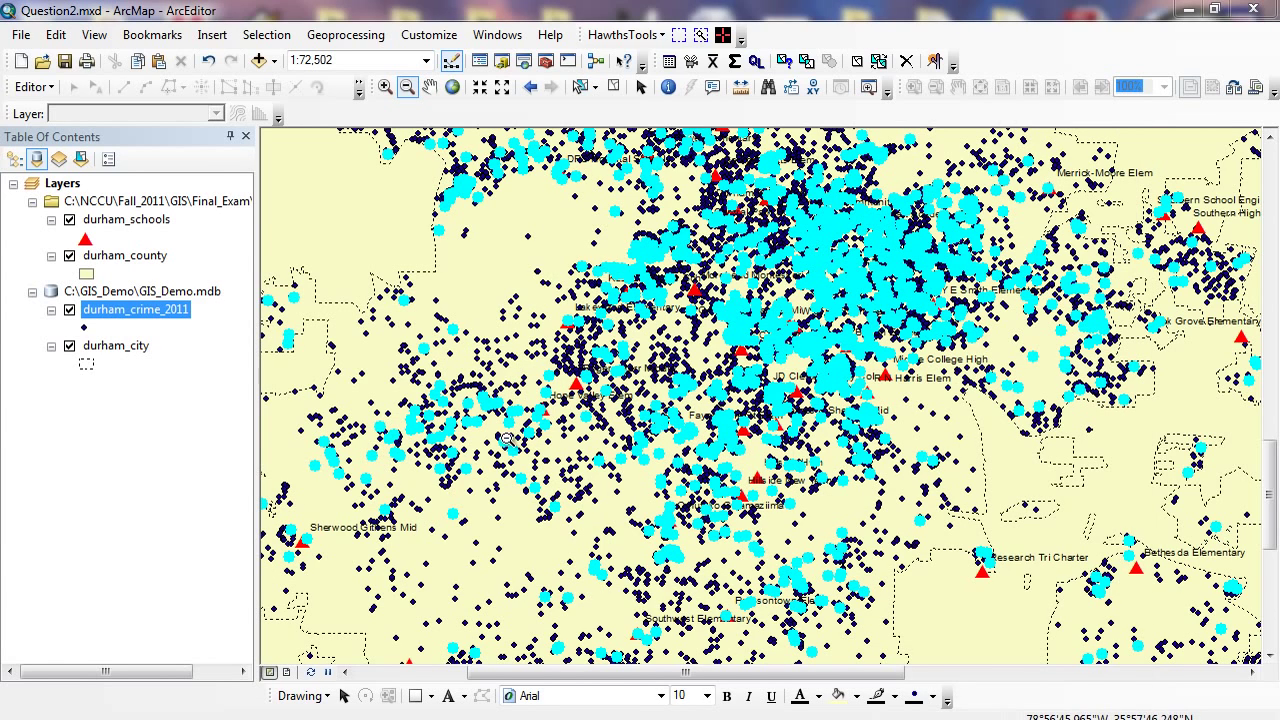
Zoom in to about 1:33,202 on the central schools and toggle the crime layer off and on
click(386, 87)
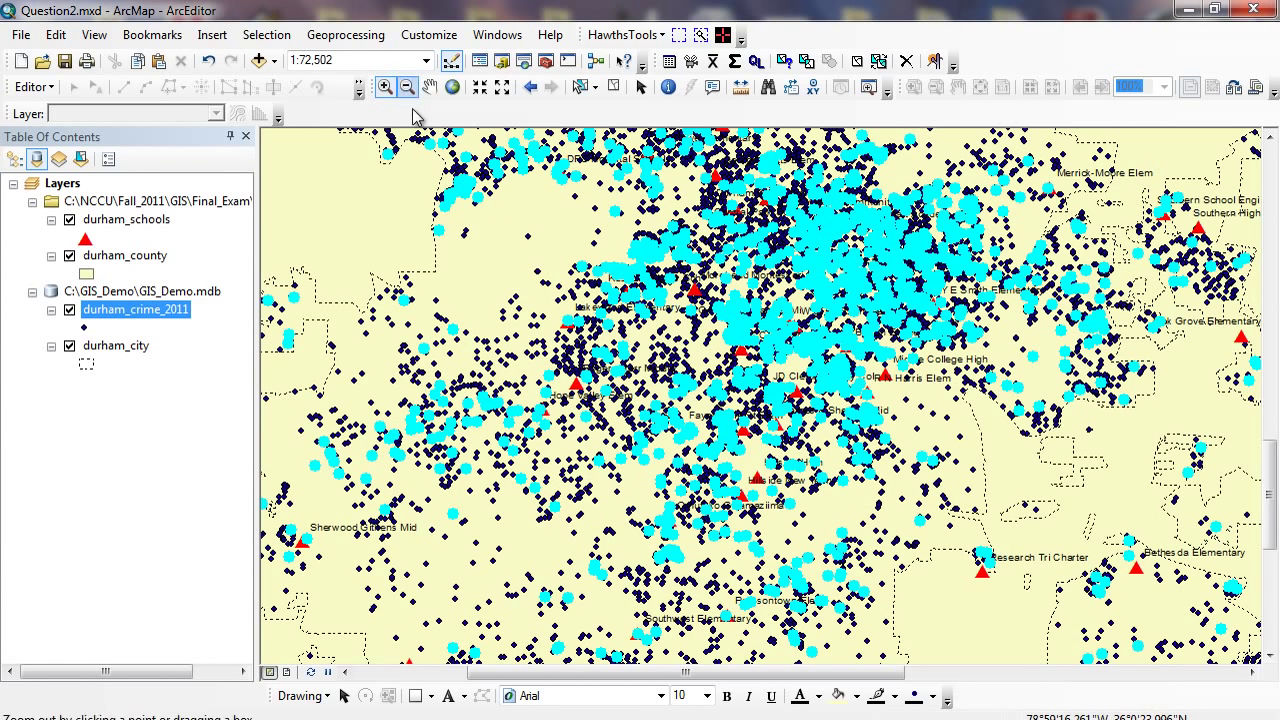
drag(871, 488, 508, 246)
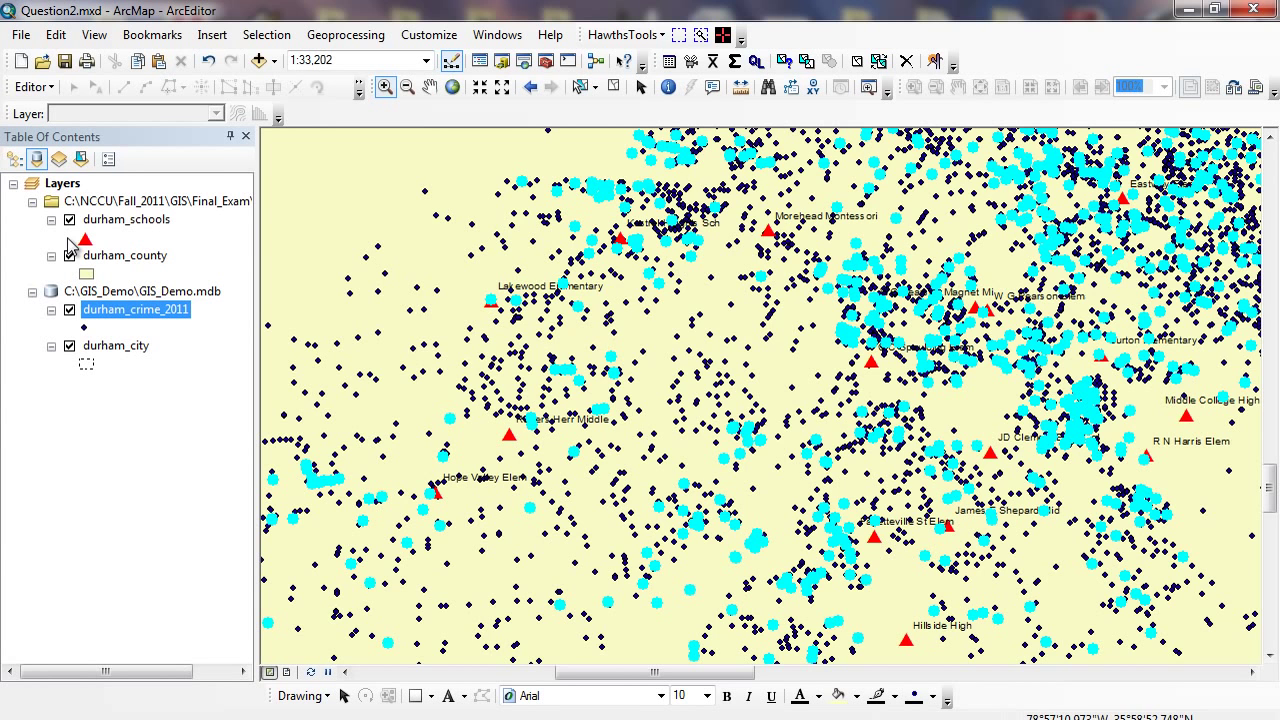
click(69, 310)
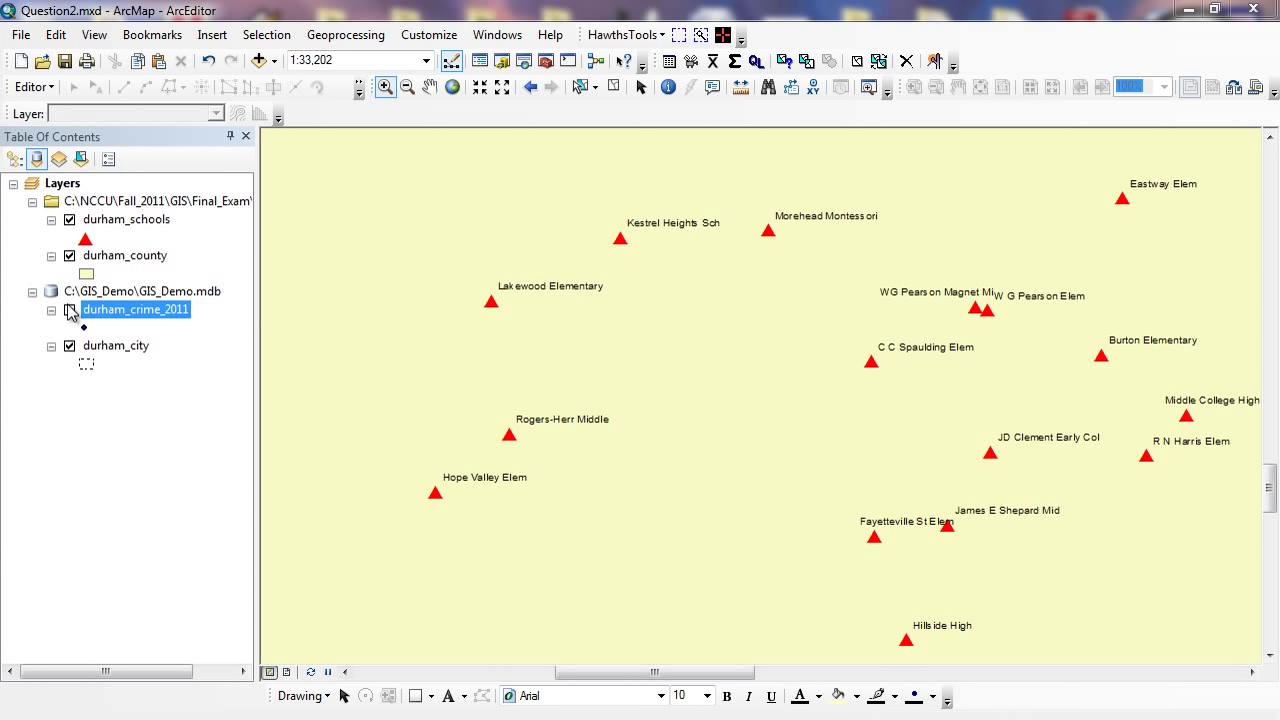
click(69, 310)
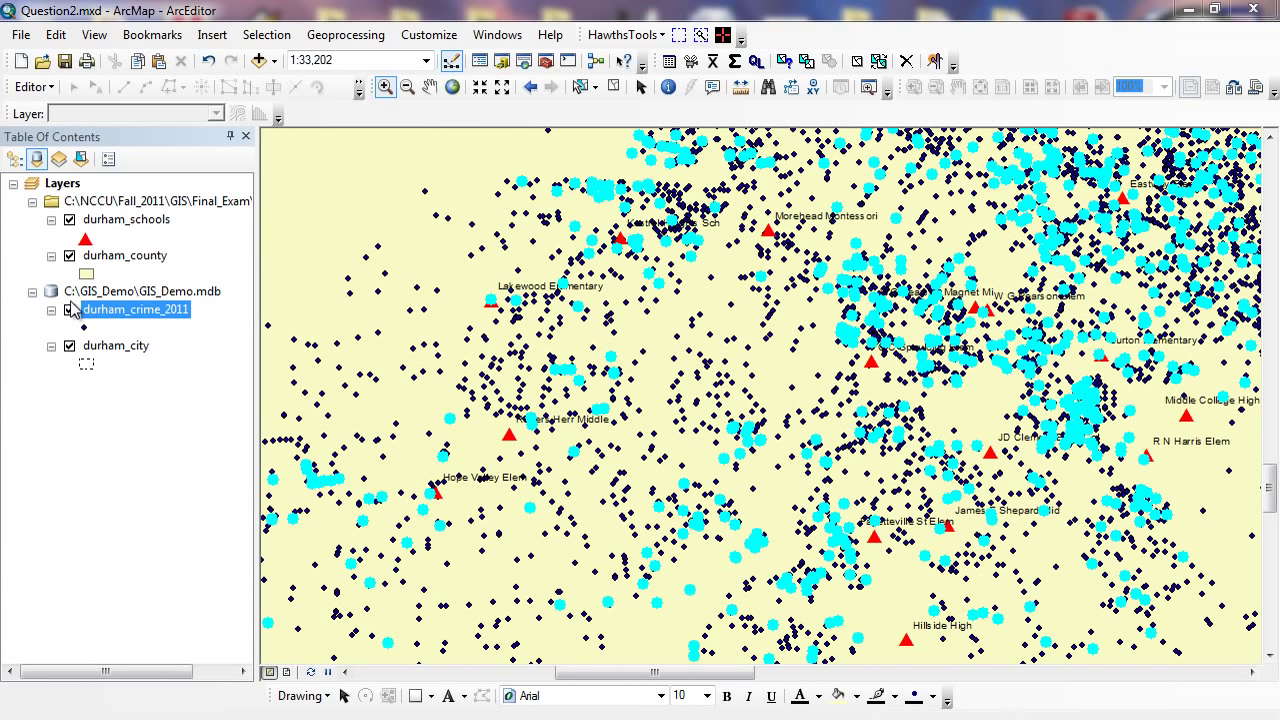
Open Select By Location and set it to select from the currently selected durham_crime_2011 features
click(280, 38)
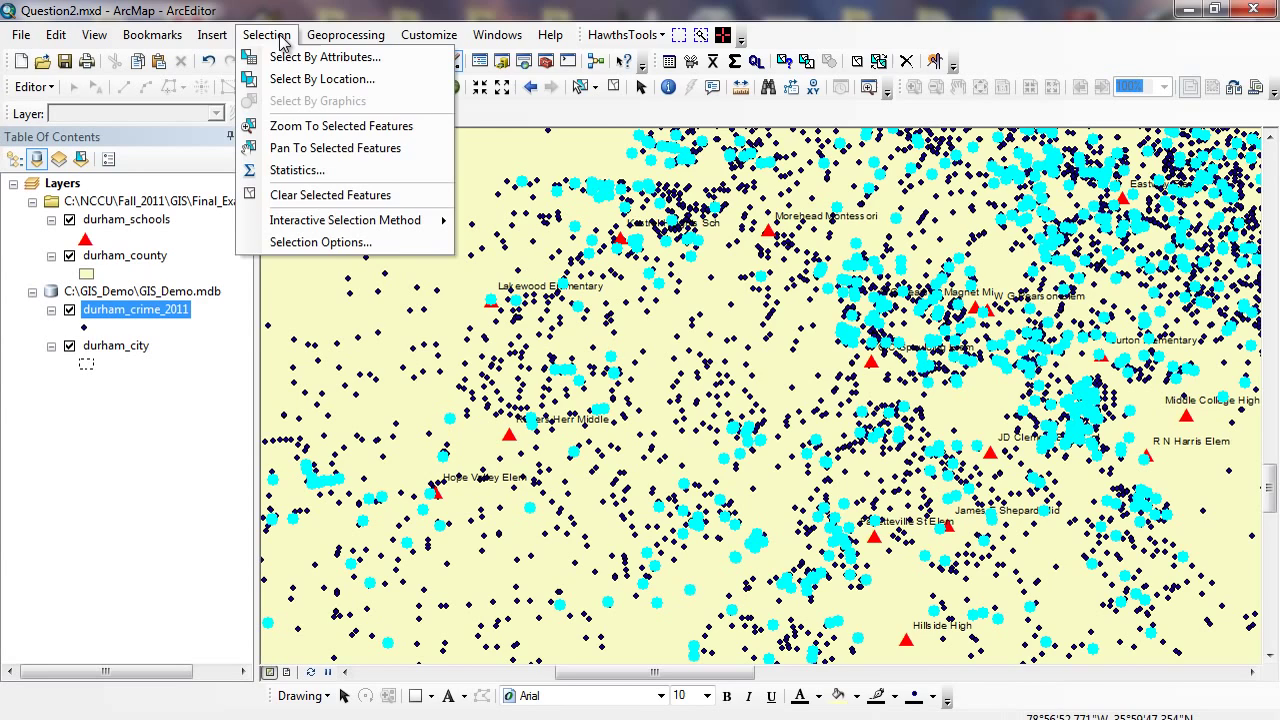
click(277, 80)
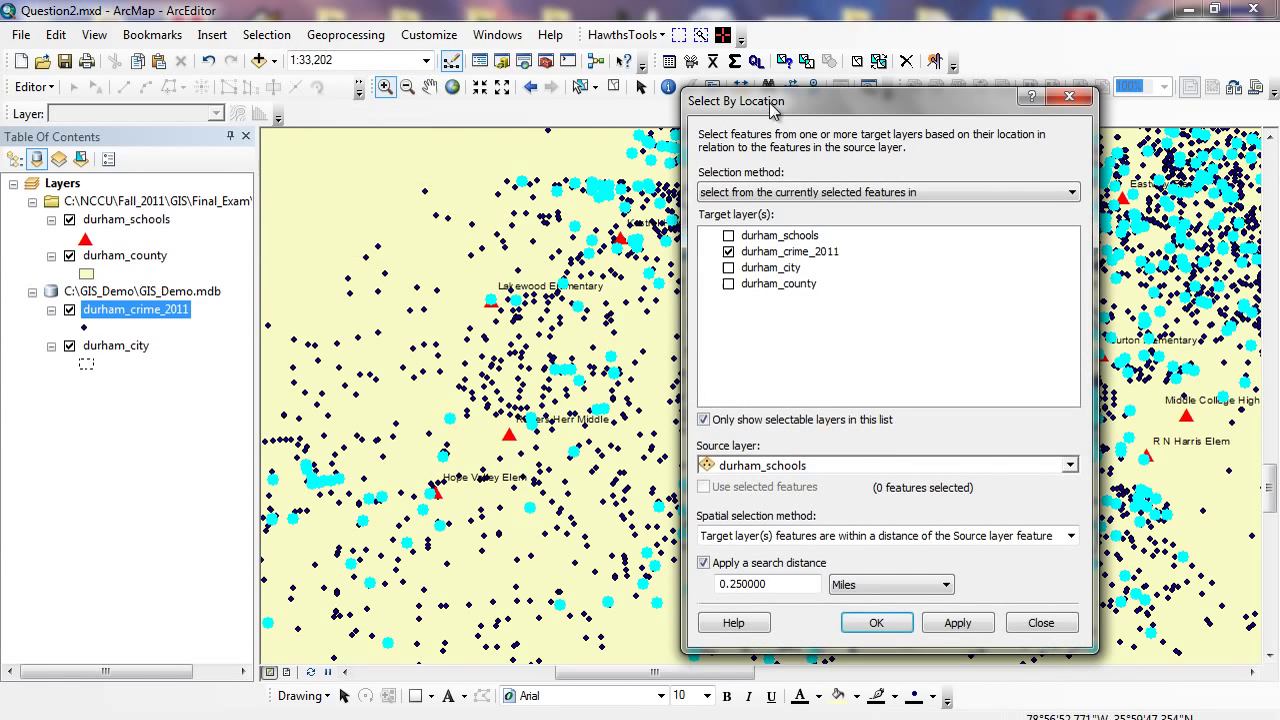
drag(802, 105, 405, 100)
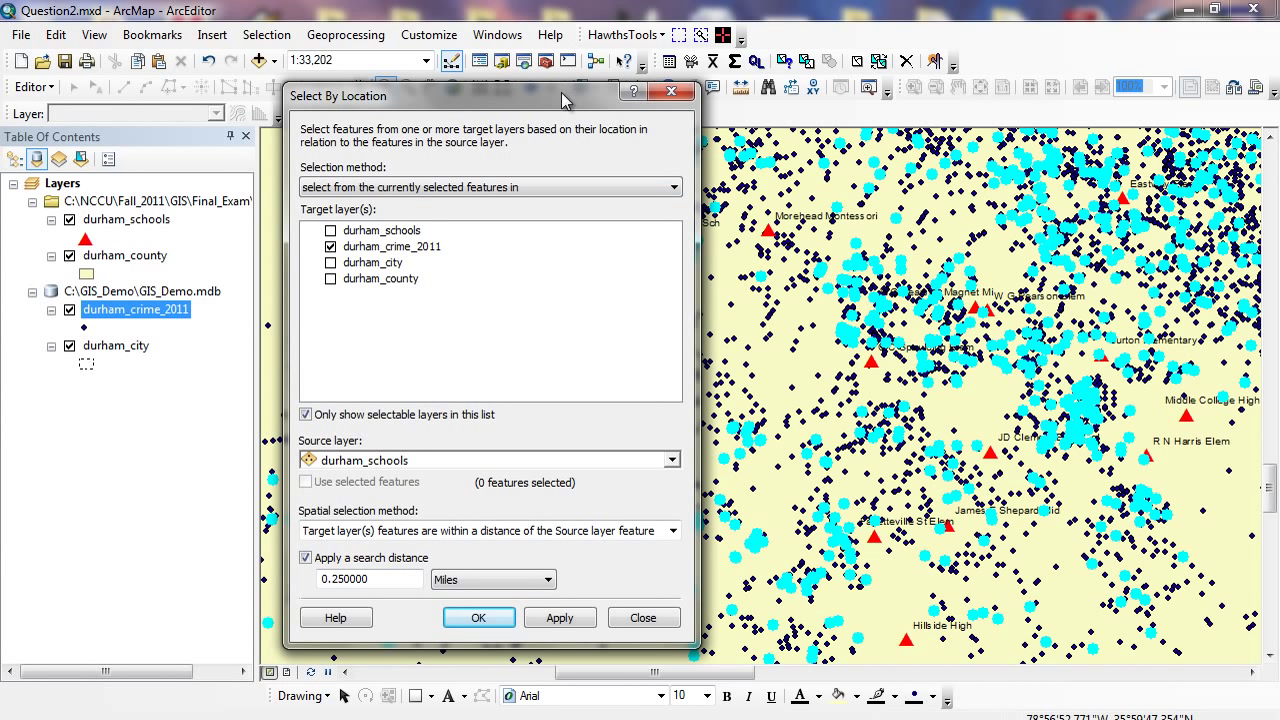
drag(565, 90, 433, 73)
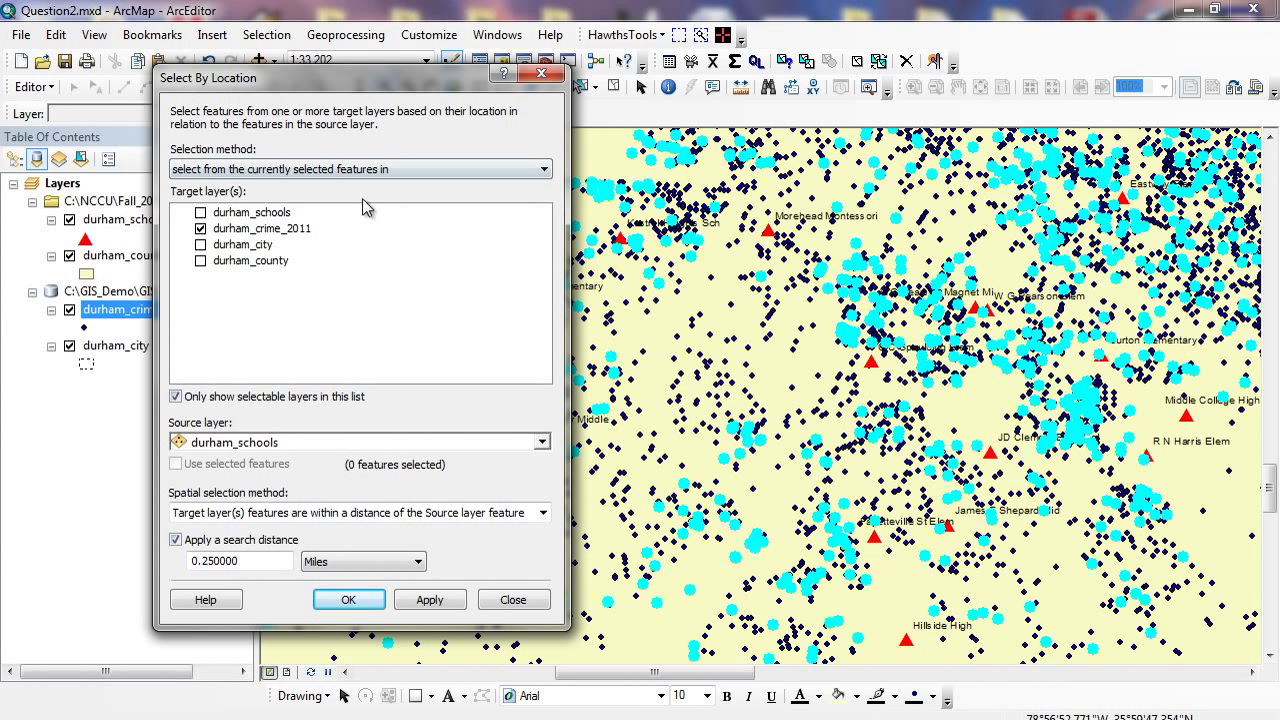
click(396, 171)
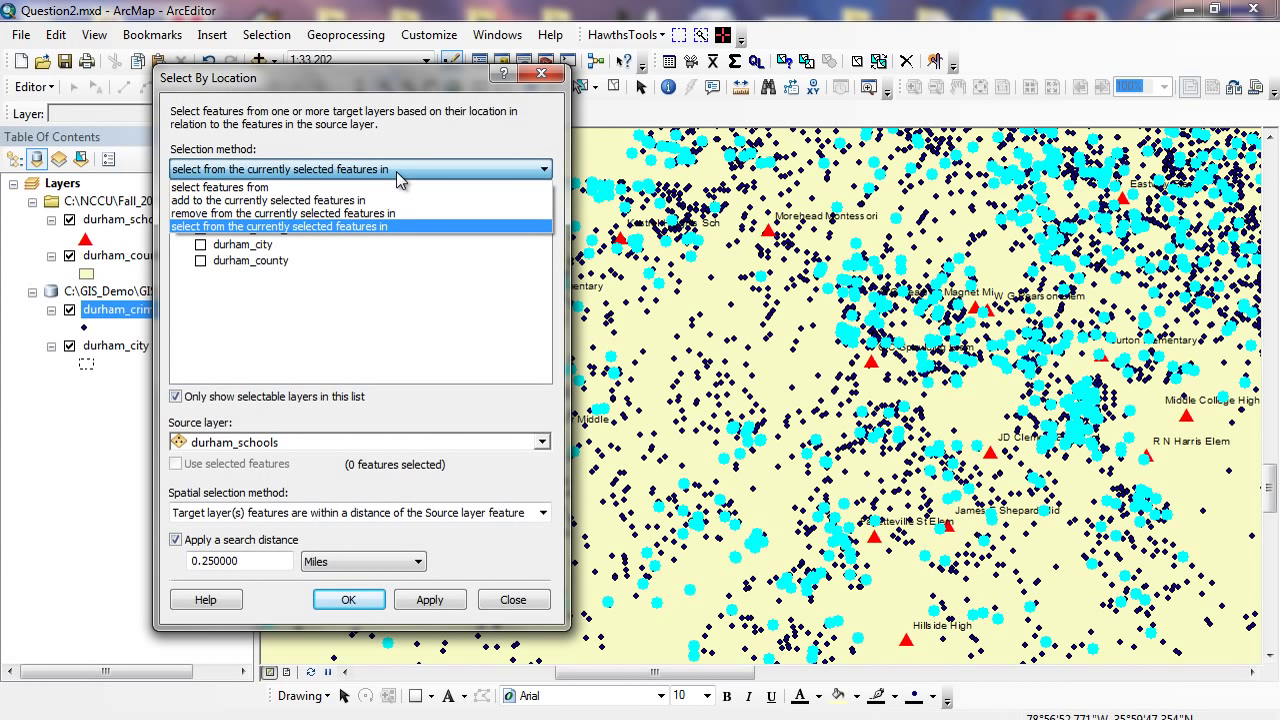
click(423, 139)
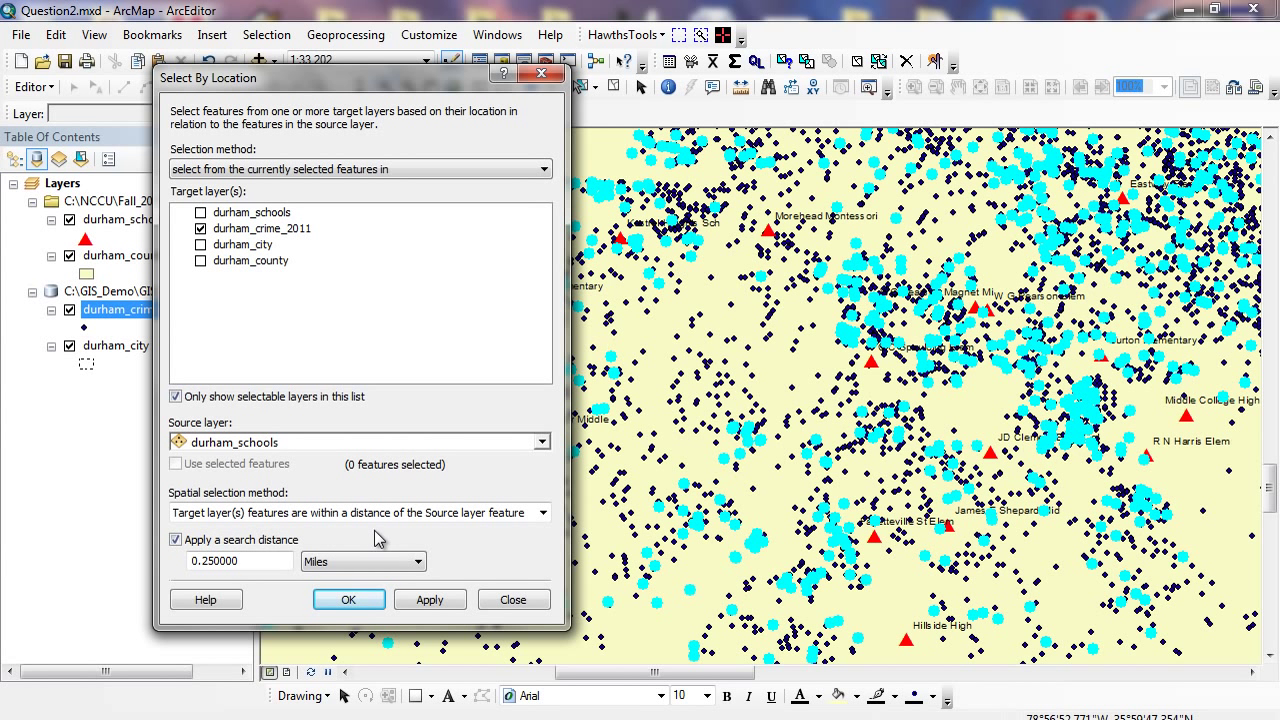
Choose 'within a distance' of durham_schools at 0.25 Miles, apply and confirm
click(543, 513)
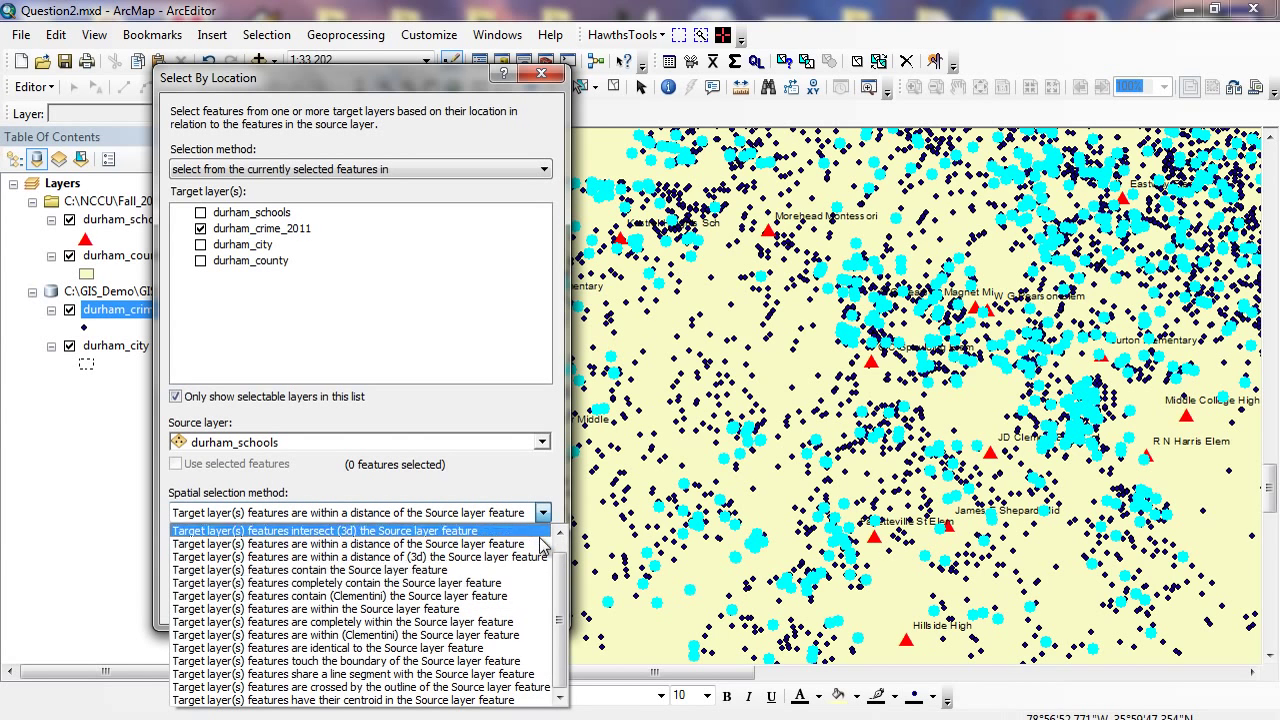
scroll(557, 598, up, 1)
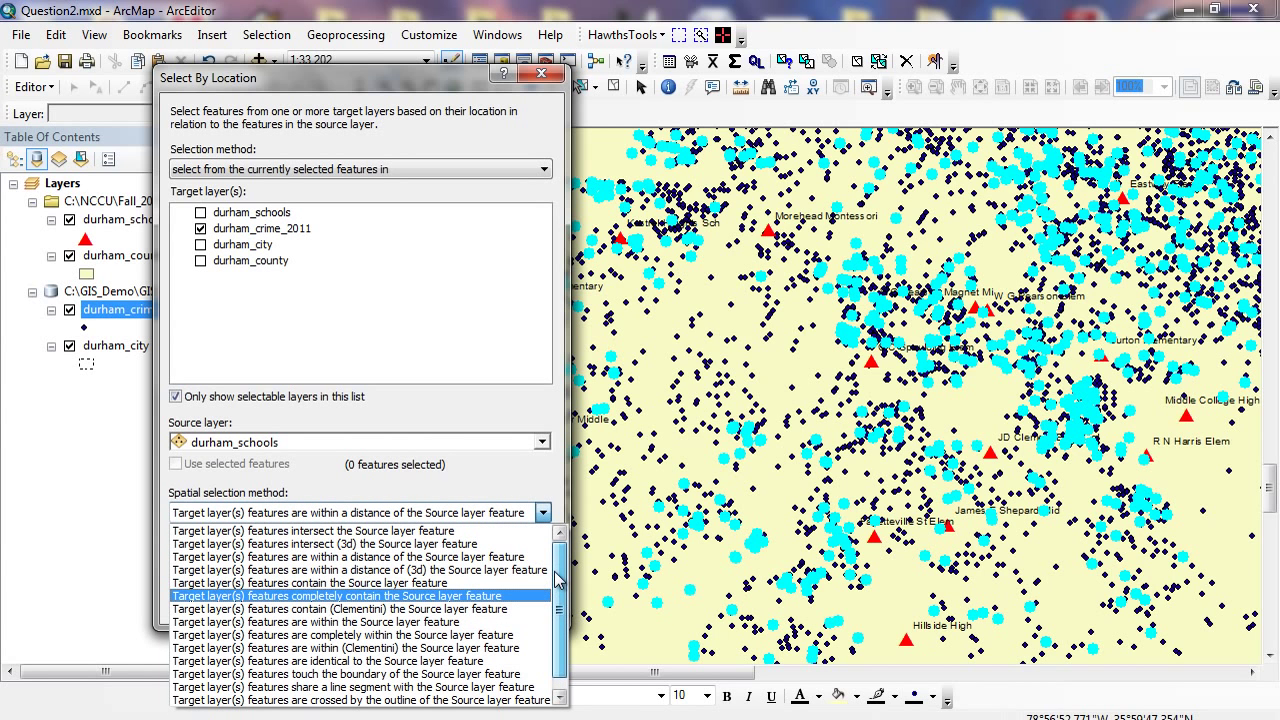
click(481, 597)
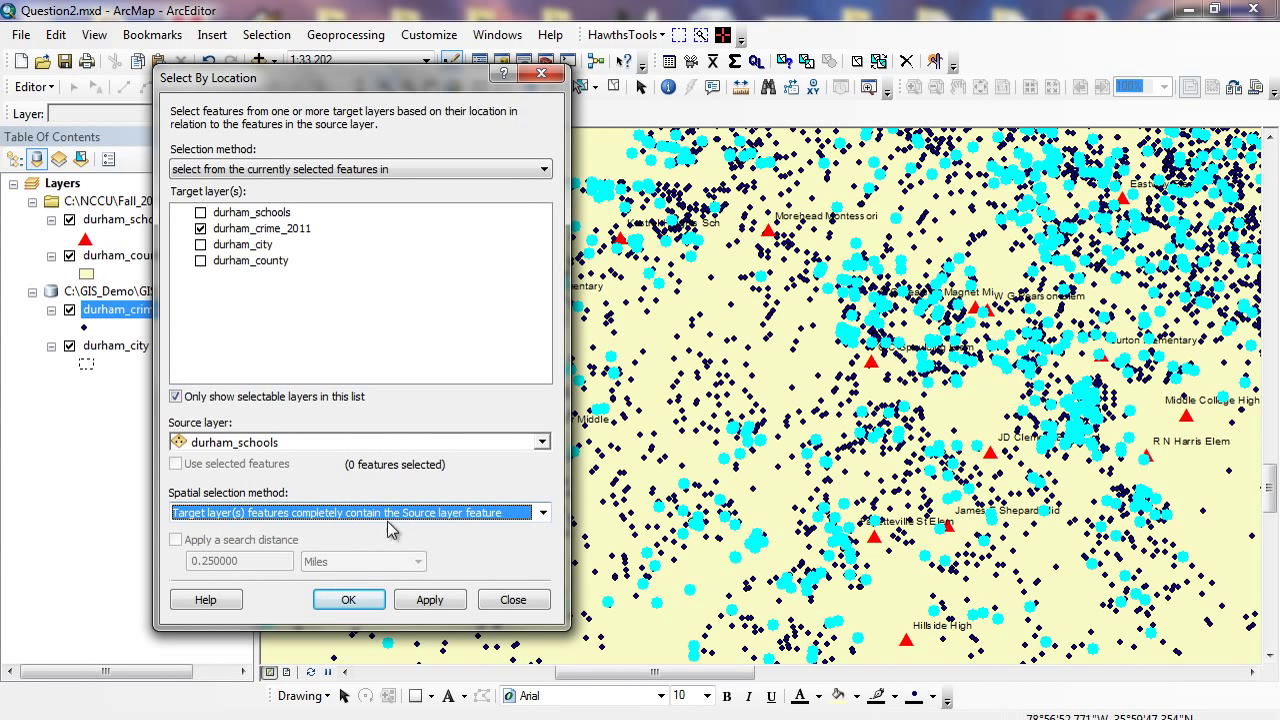
click(541, 513)
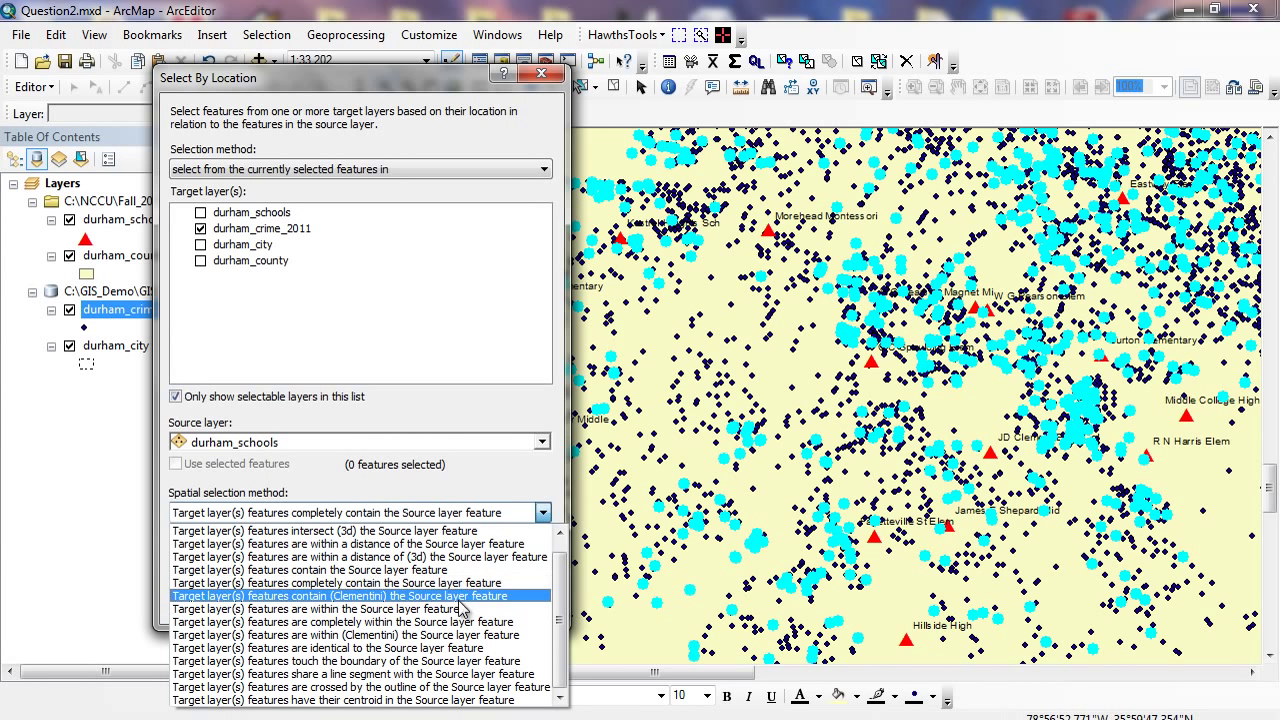
click(410, 543)
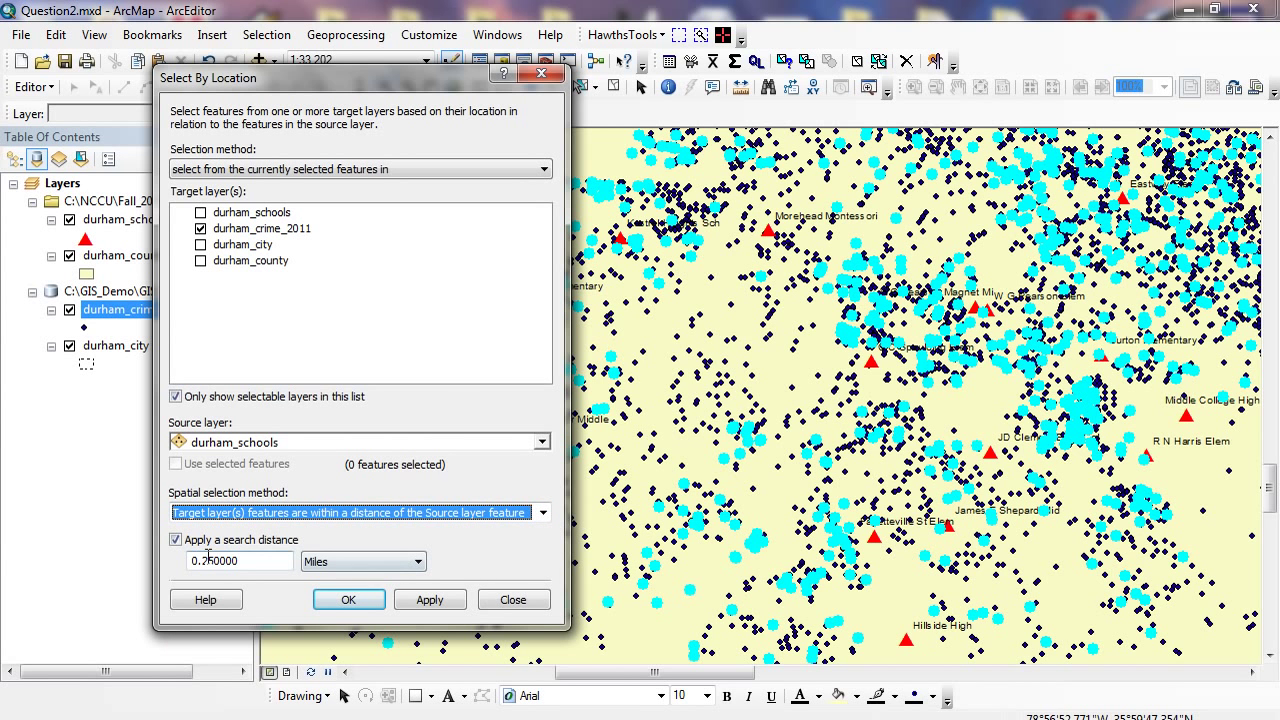
click(440, 602)
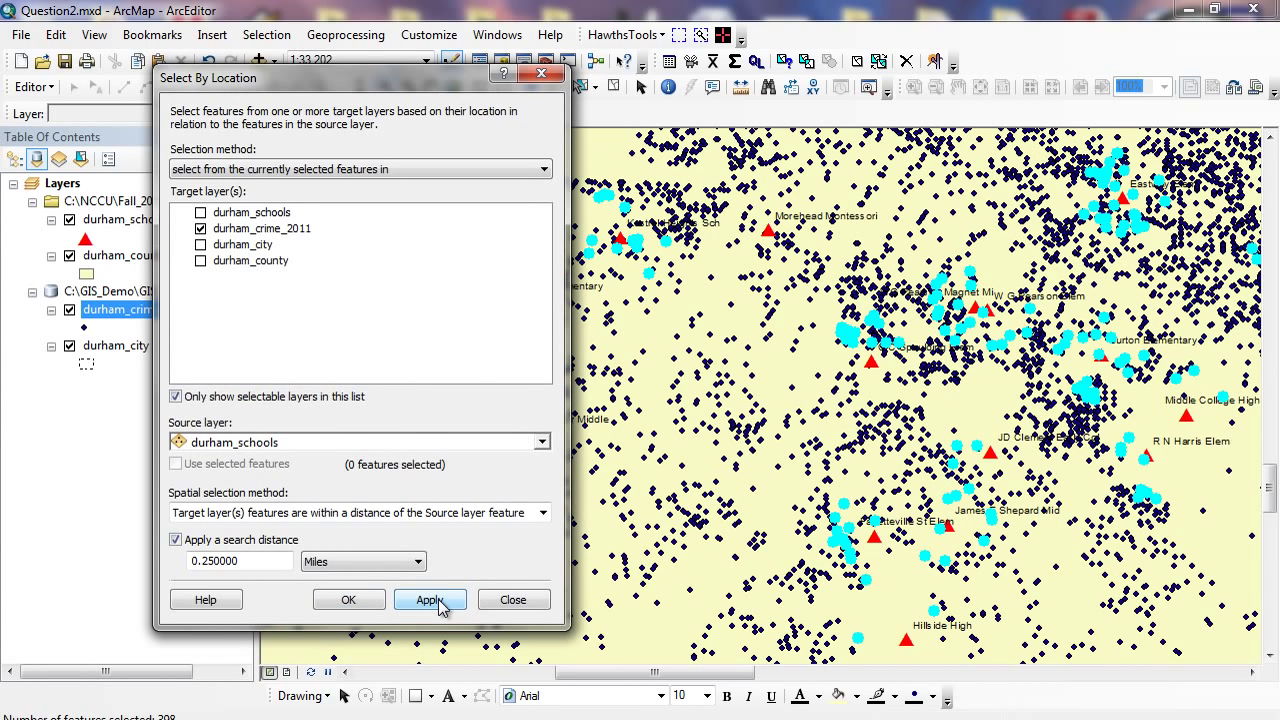
click(362, 604)
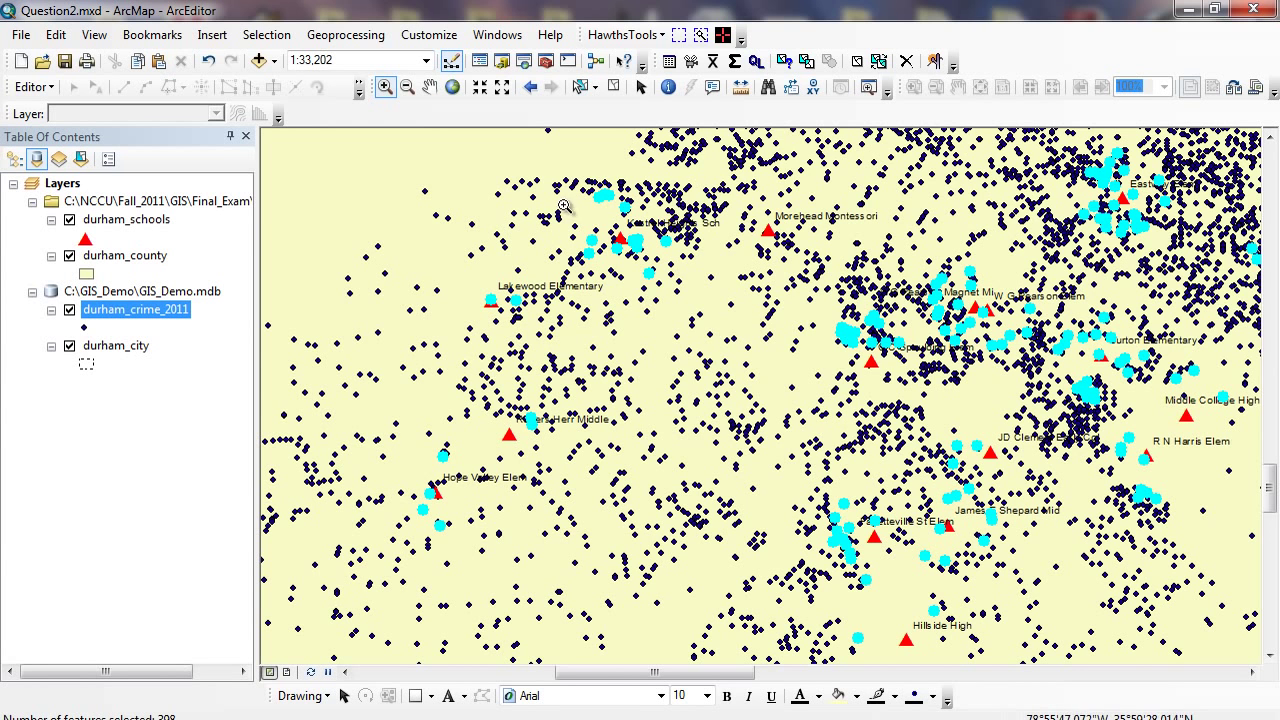
Open the durham_crime_2011 attribute table and browse its 398 selected of 24308 records
drag(560, 168, 734, 303)
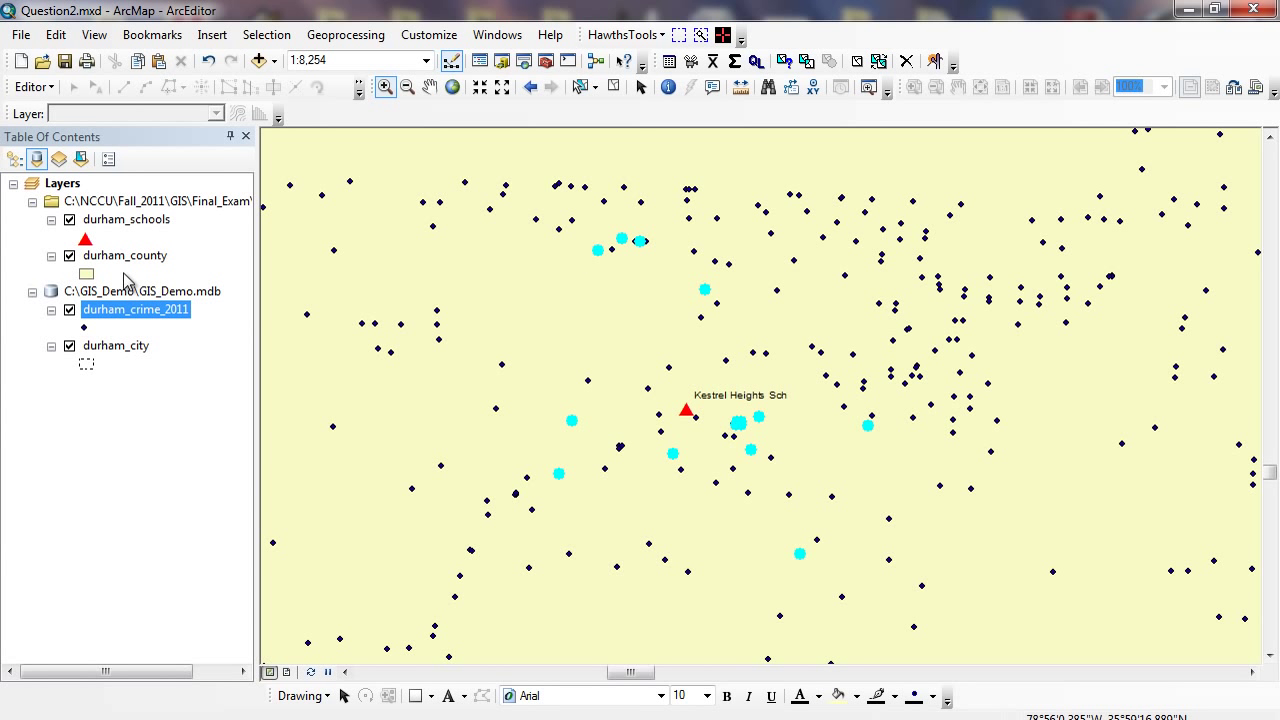
right_click(122, 305)
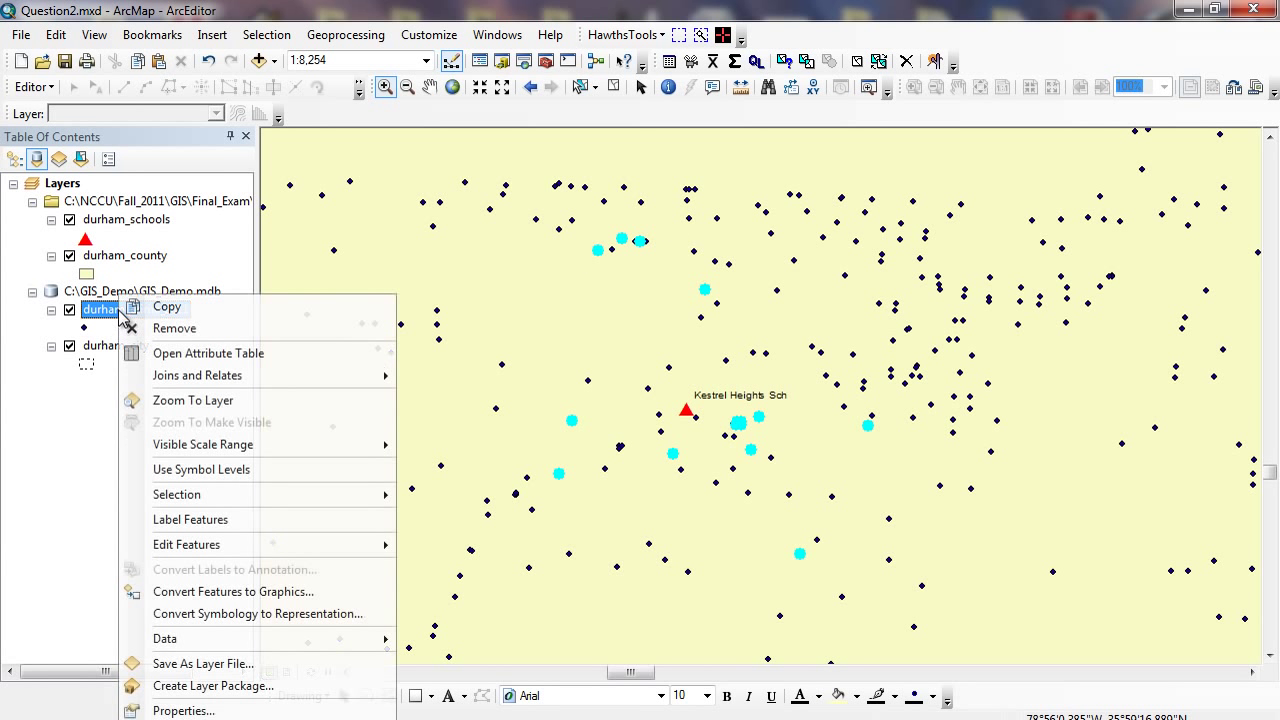
click(190, 355)
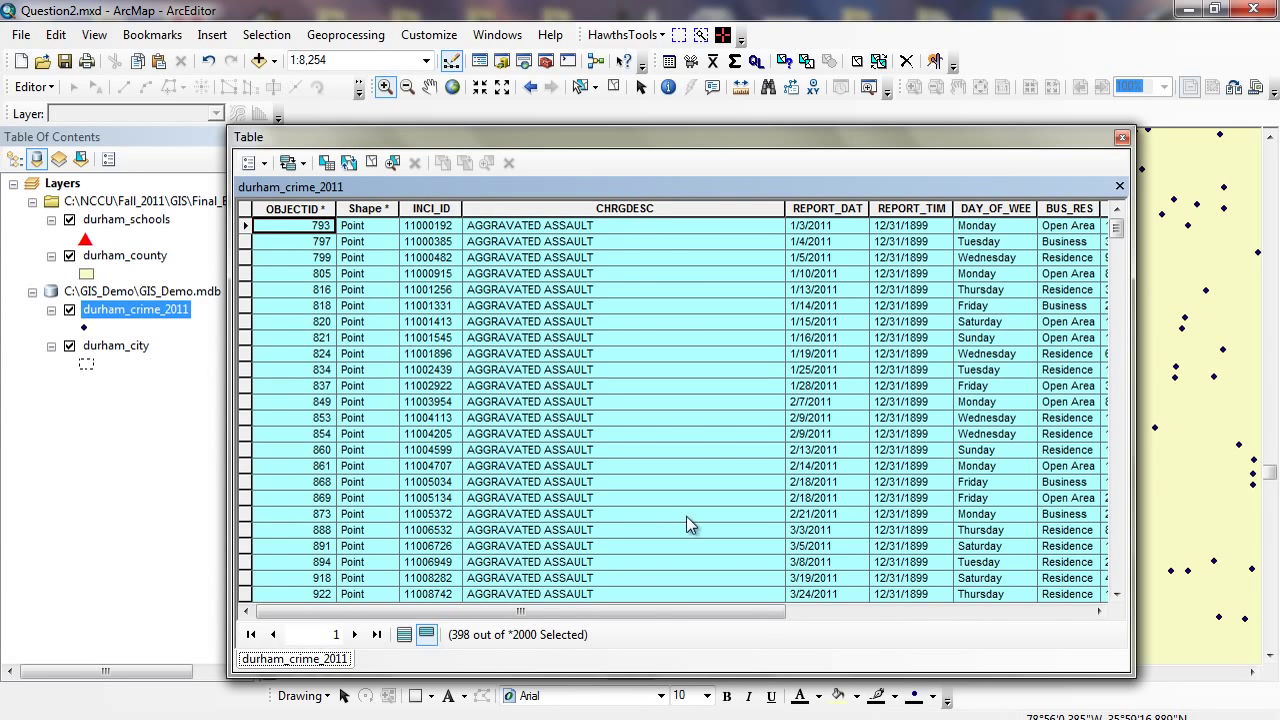
click(404, 634)
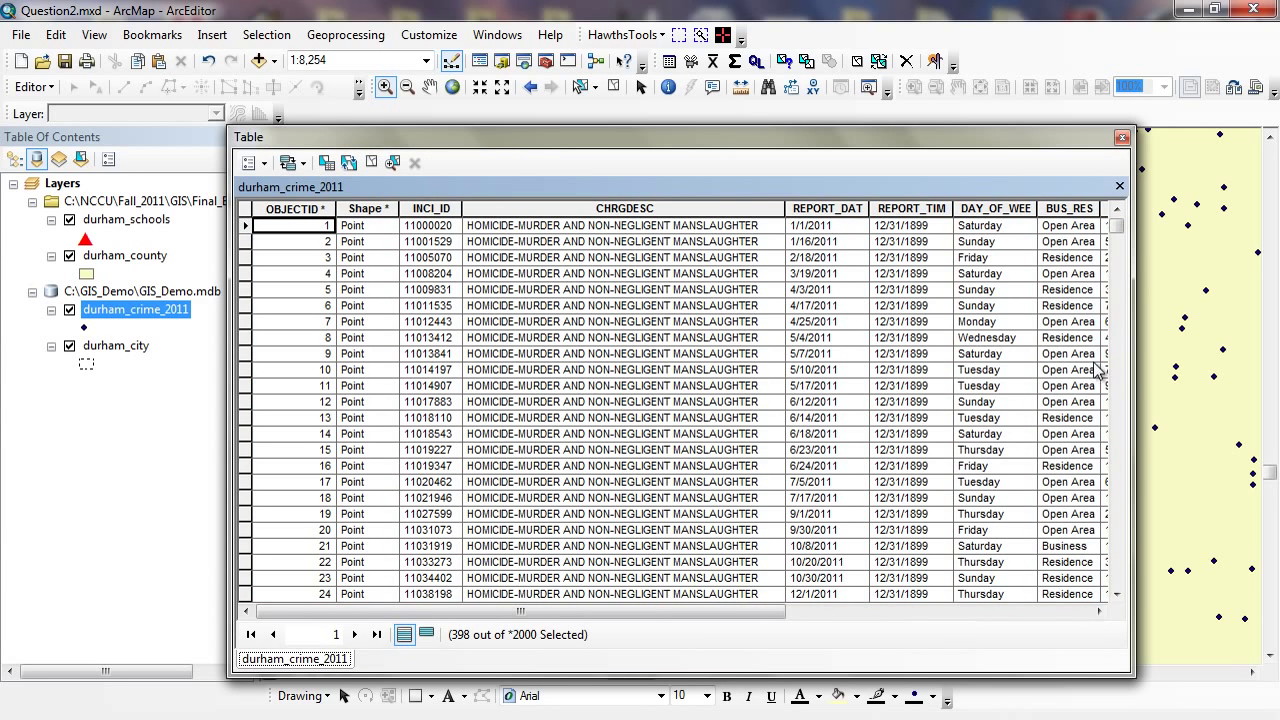
click(376, 634)
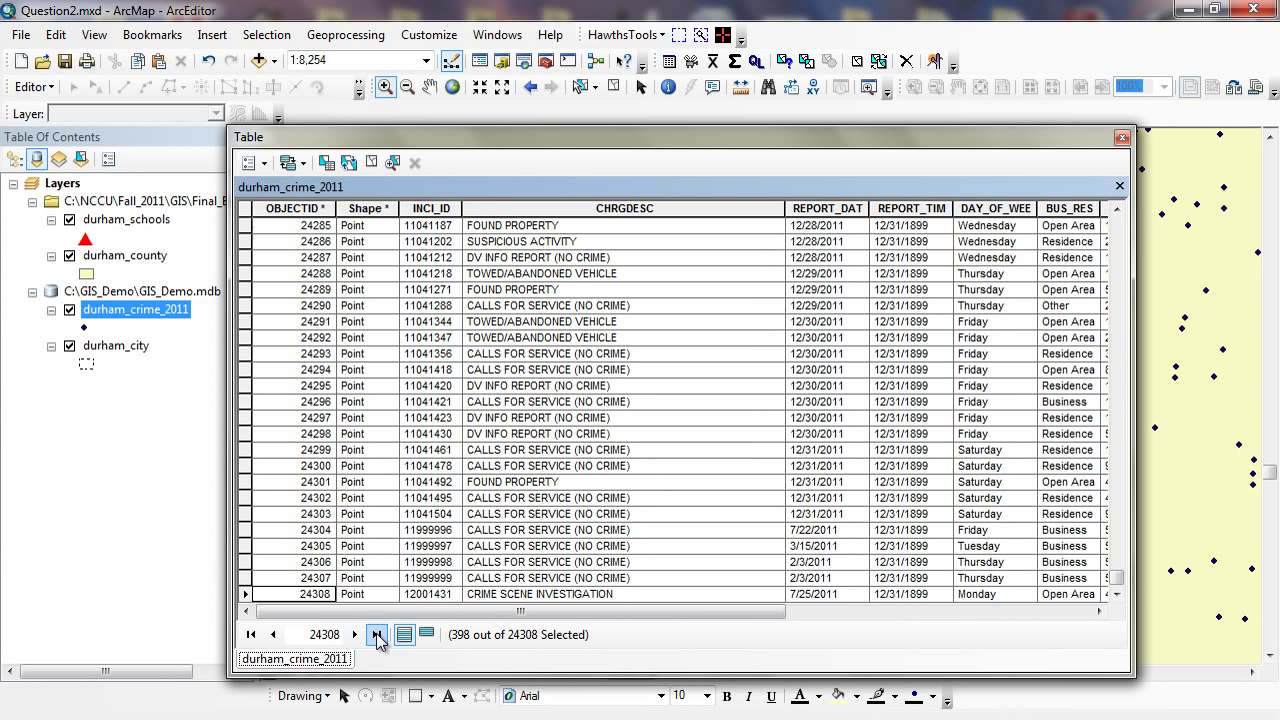
click(427, 636)
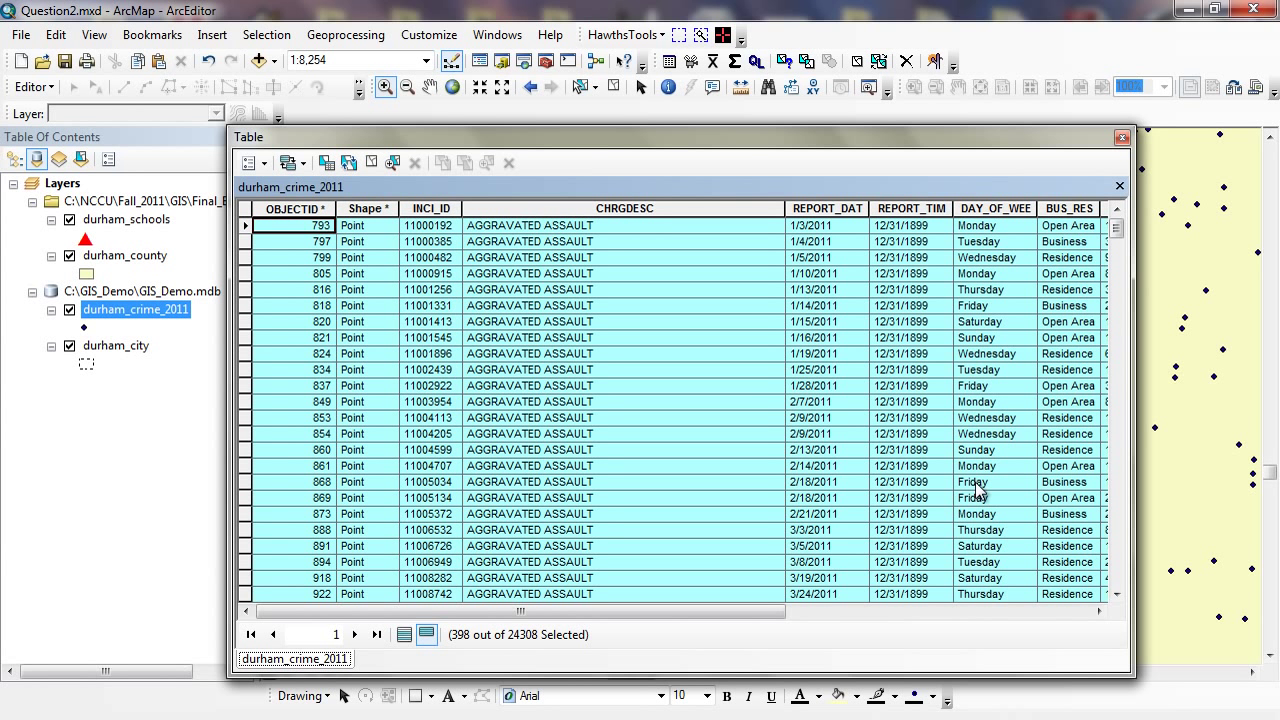
drag(1133, 369, 980, 378)
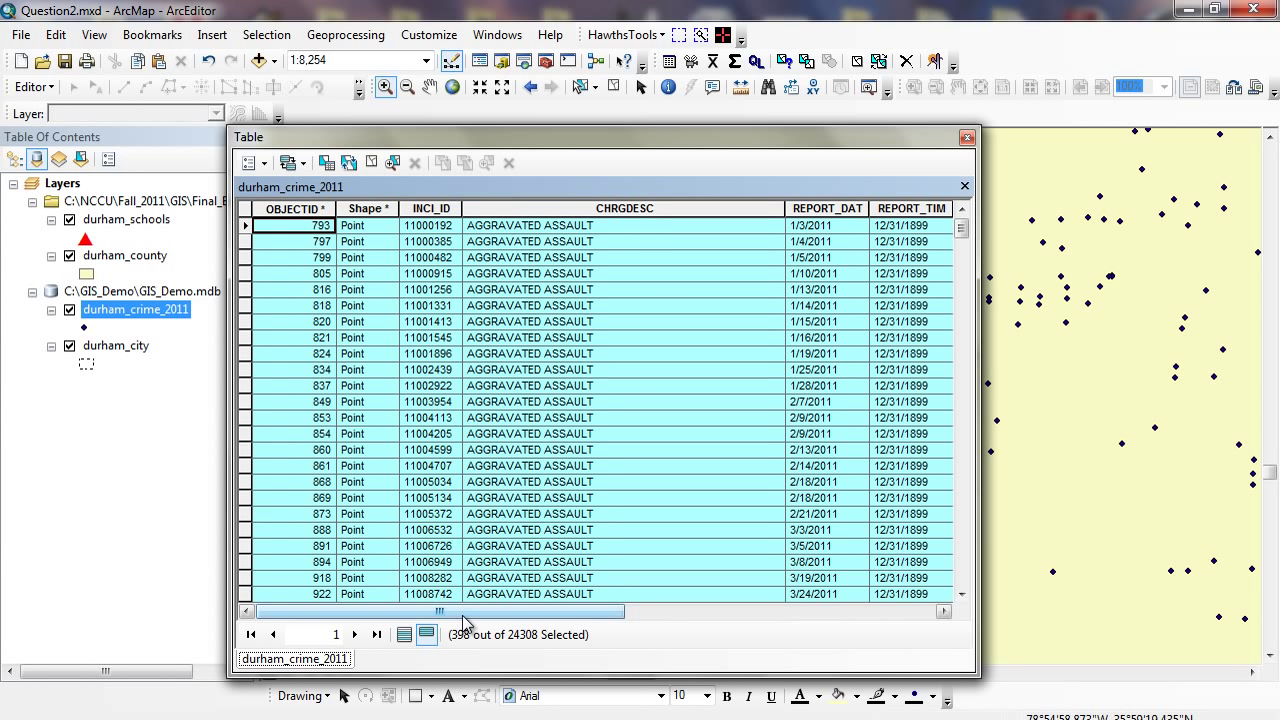
Summarize the selected records by CHRGDESC into Sum_Output_3, add it to the map, and close the table
right_click(652, 208)
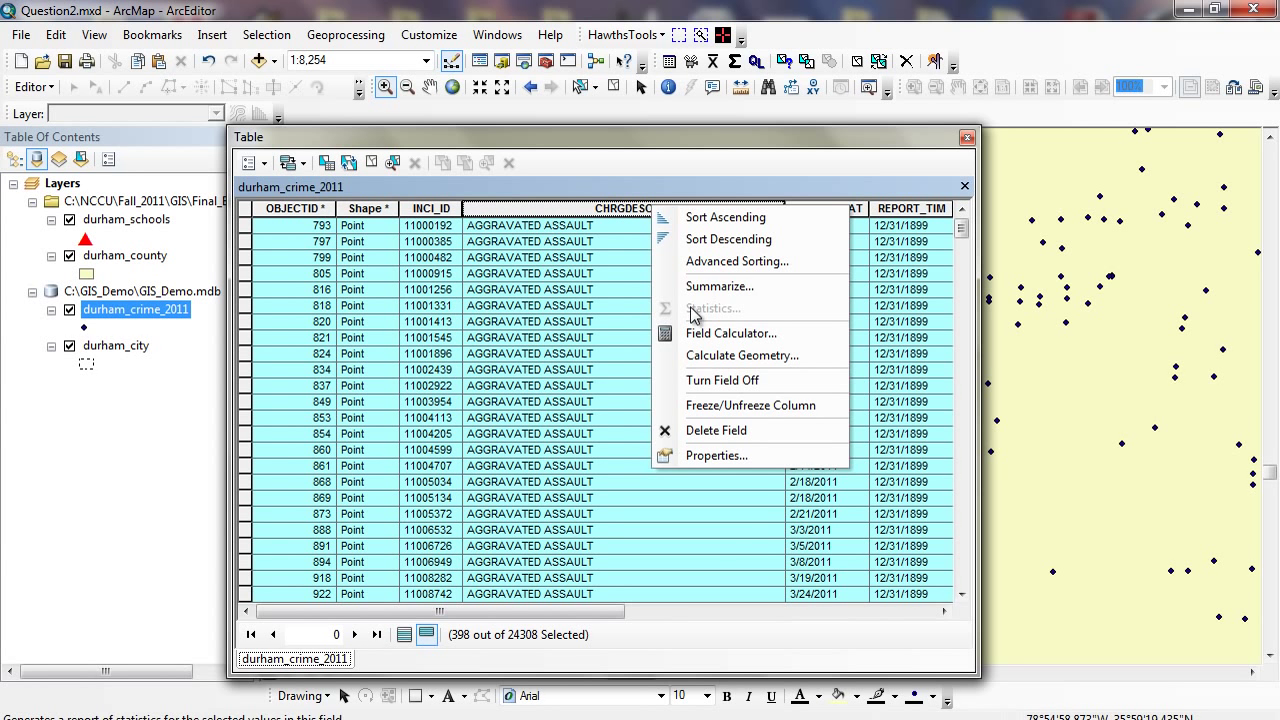
click(720, 287)
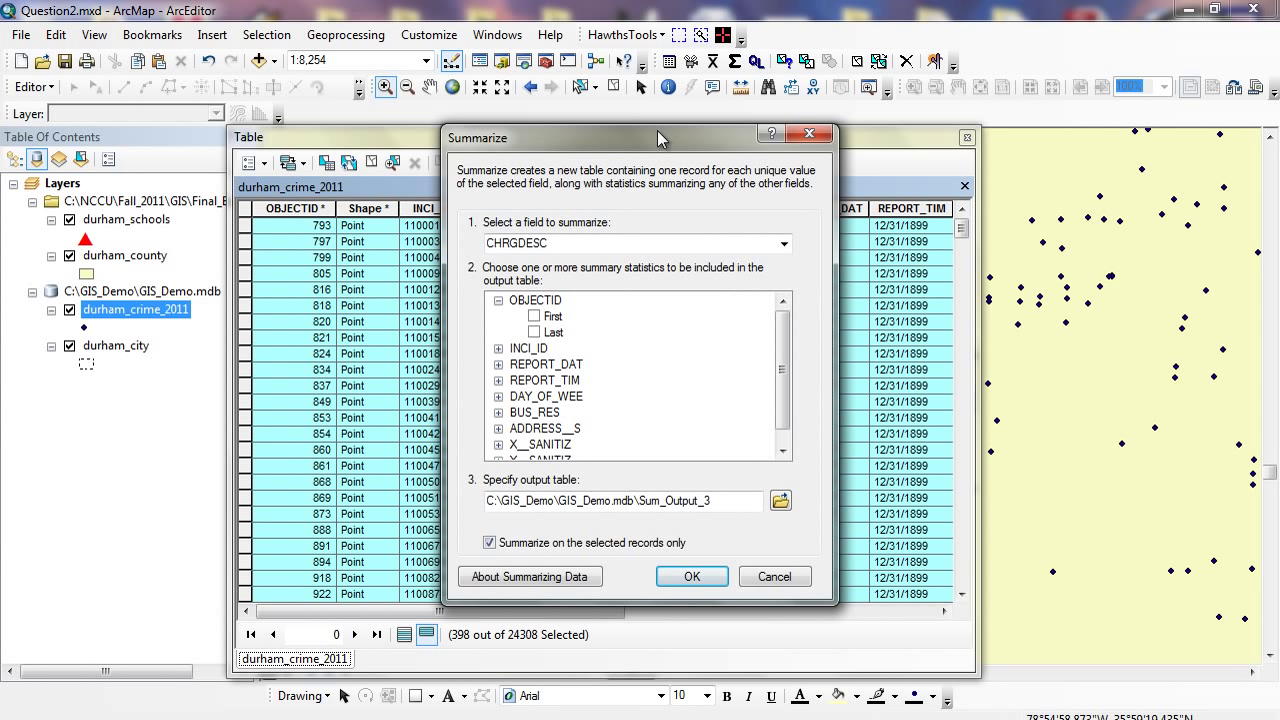
drag(664, 137, 913, 137)
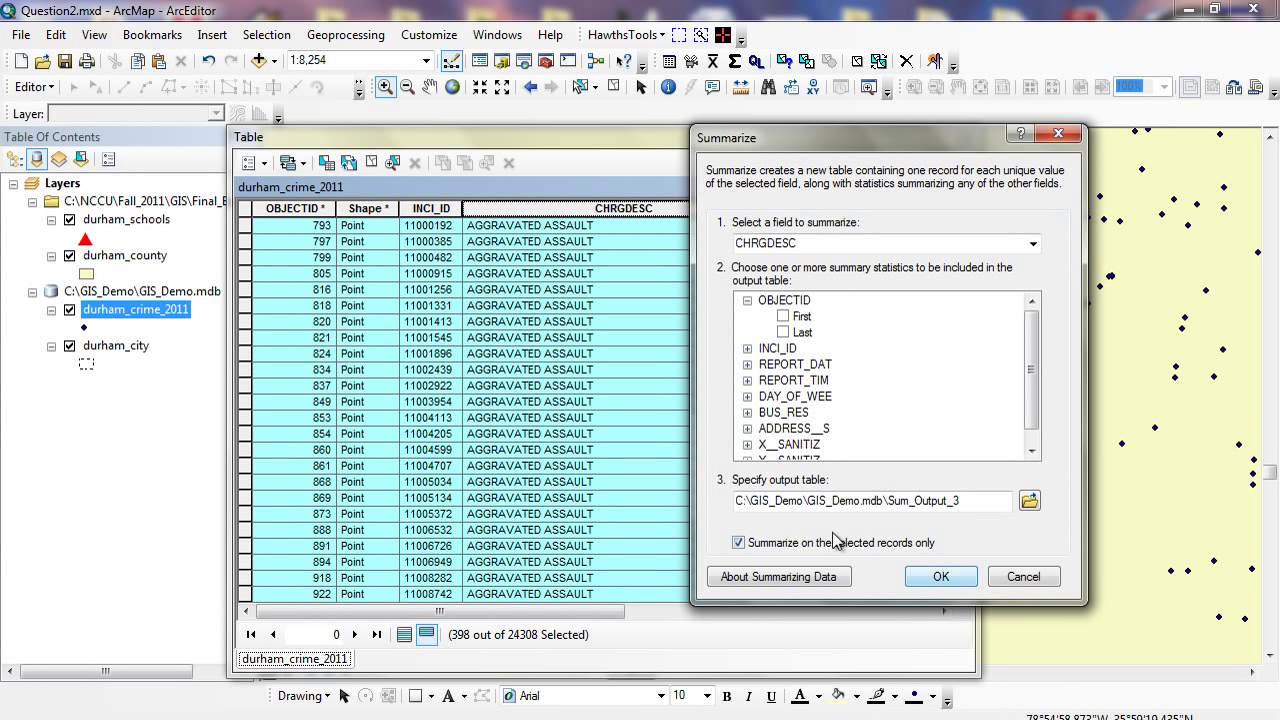
click(940, 576)
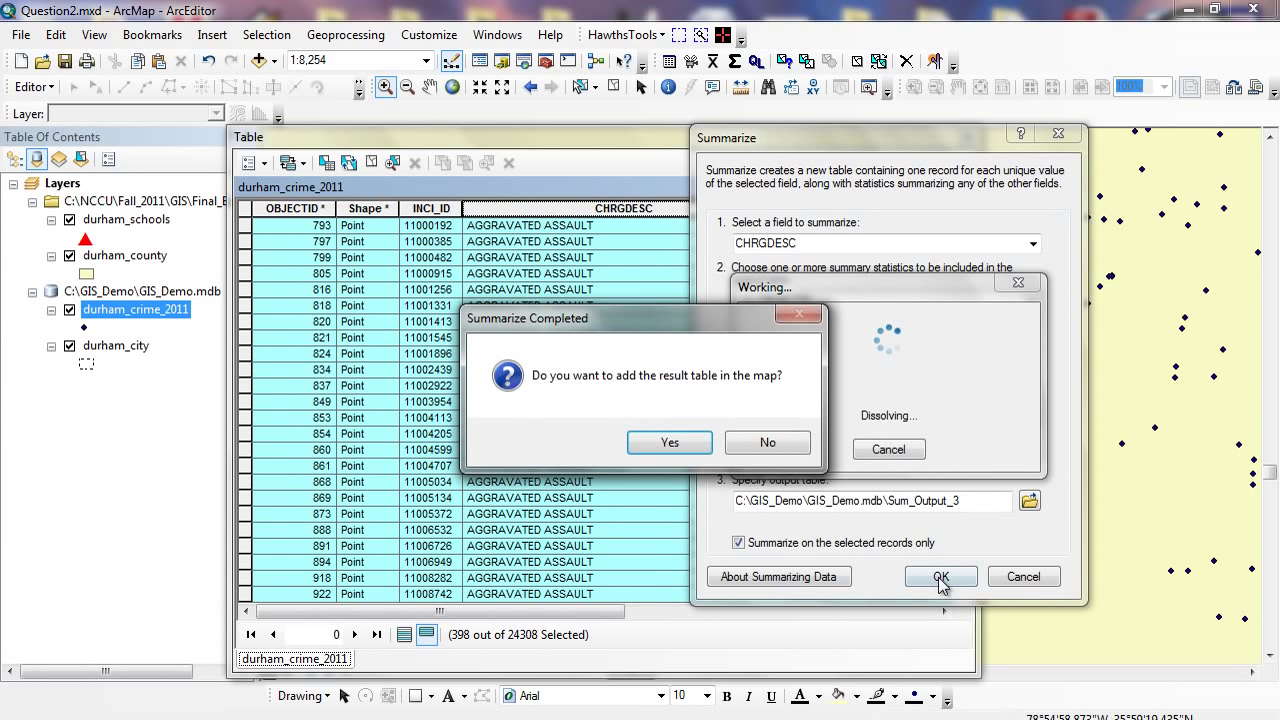
click(679, 450)
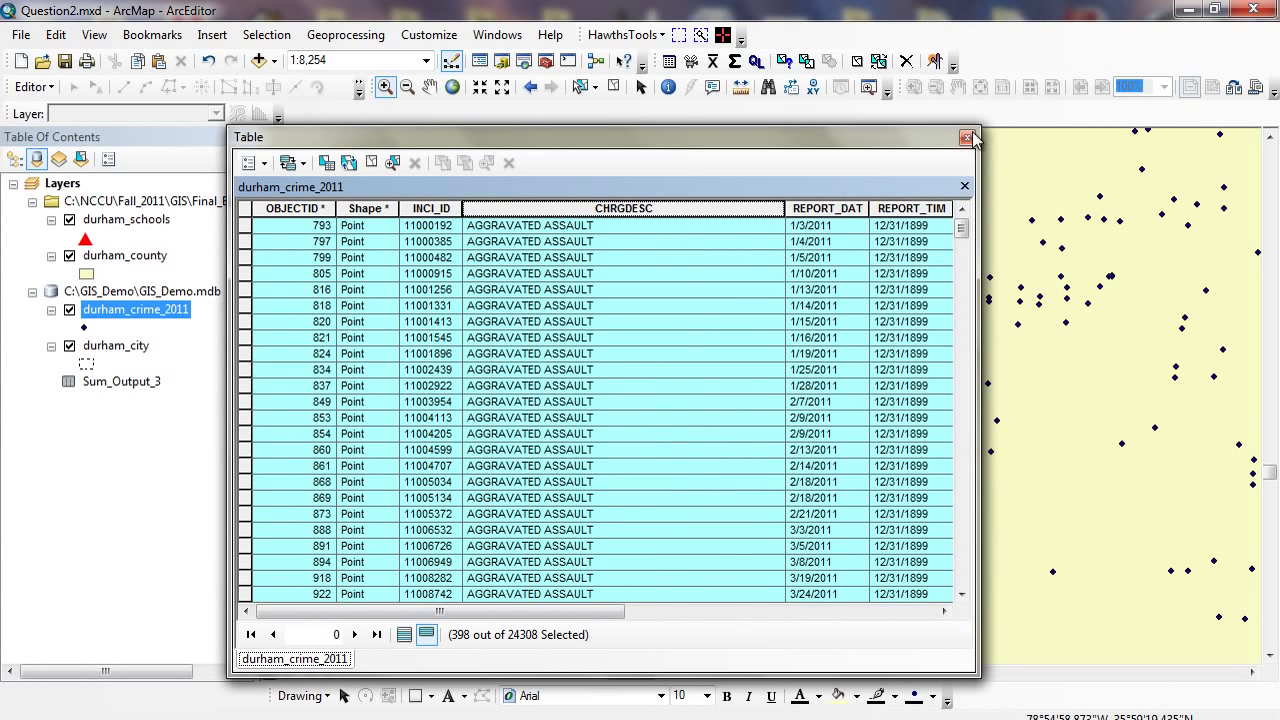
click(965, 137)
right_click(124, 382)
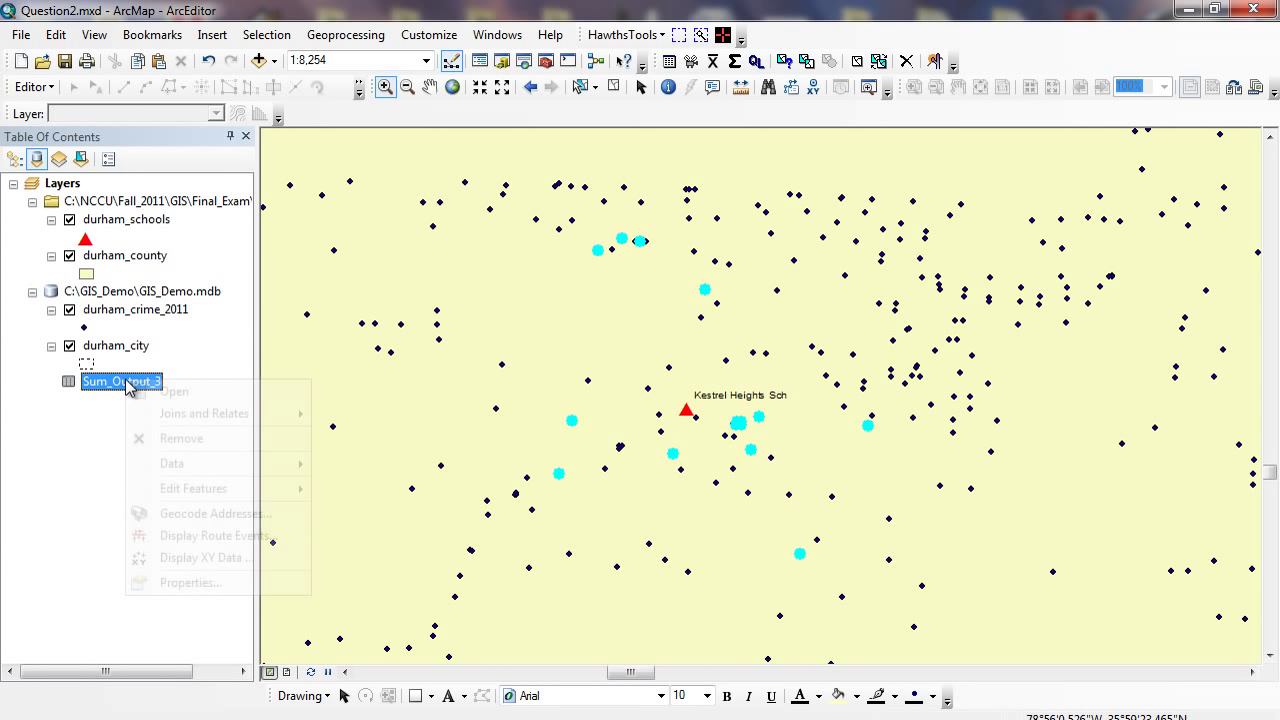
click(176, 393)
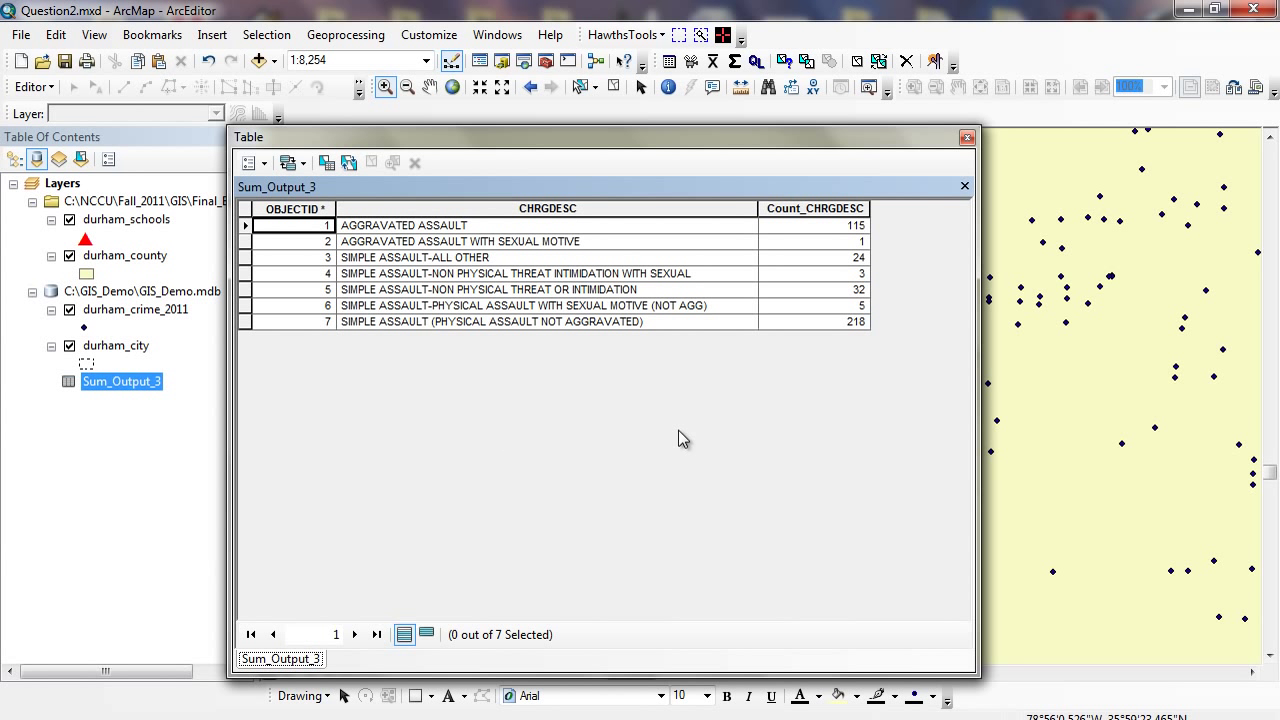
drag(716, 676, 734, 430)
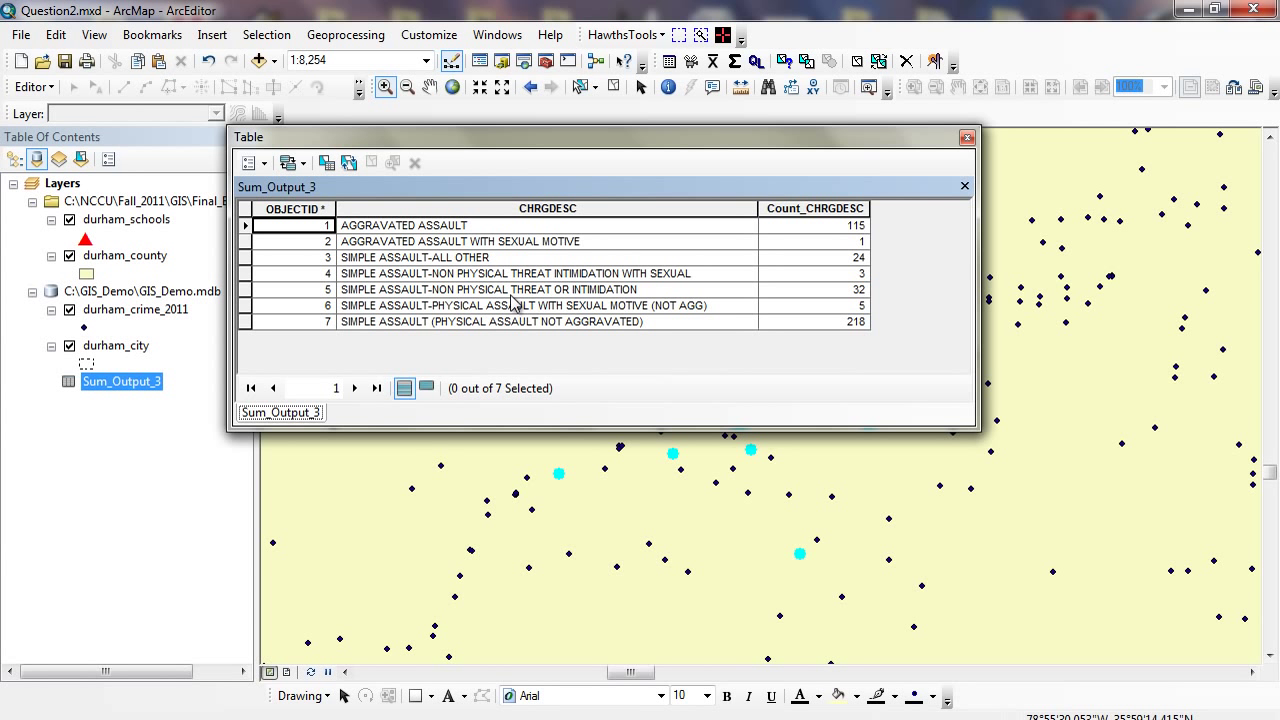
click(967, 137)
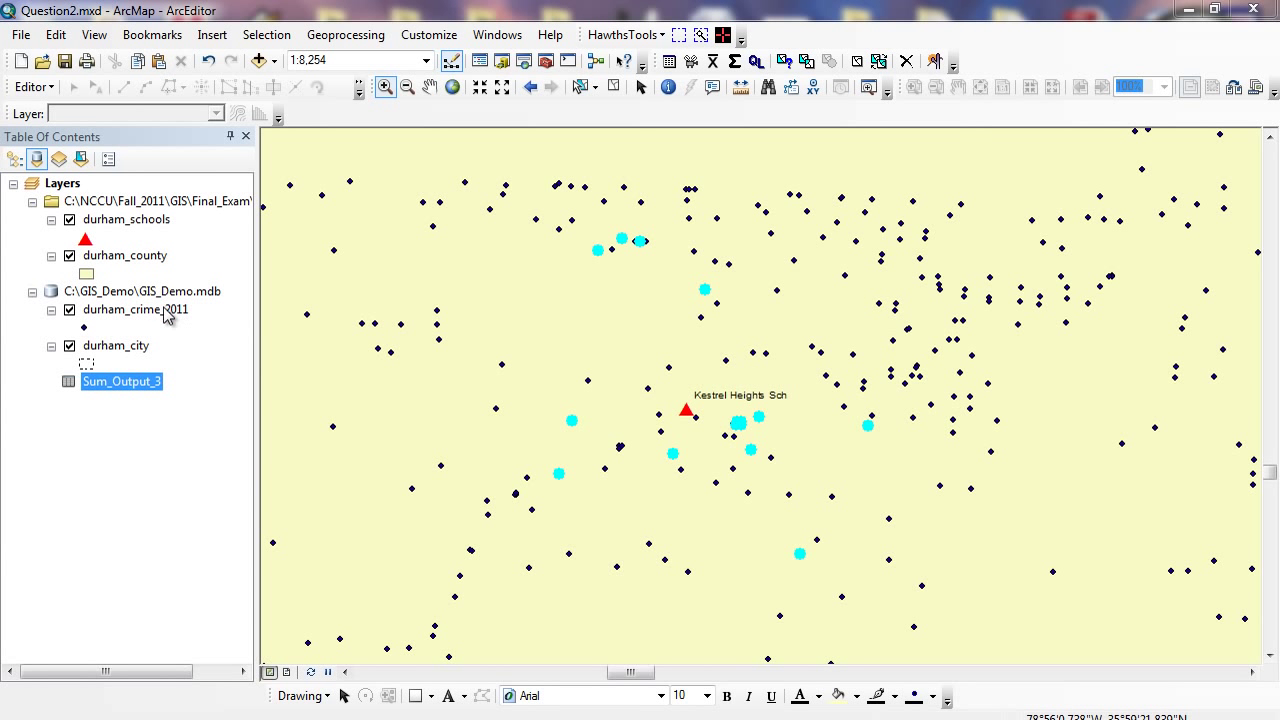
Open the durham_crime_2011 attribute table and resize it to show the fields
right_click(140, 310)
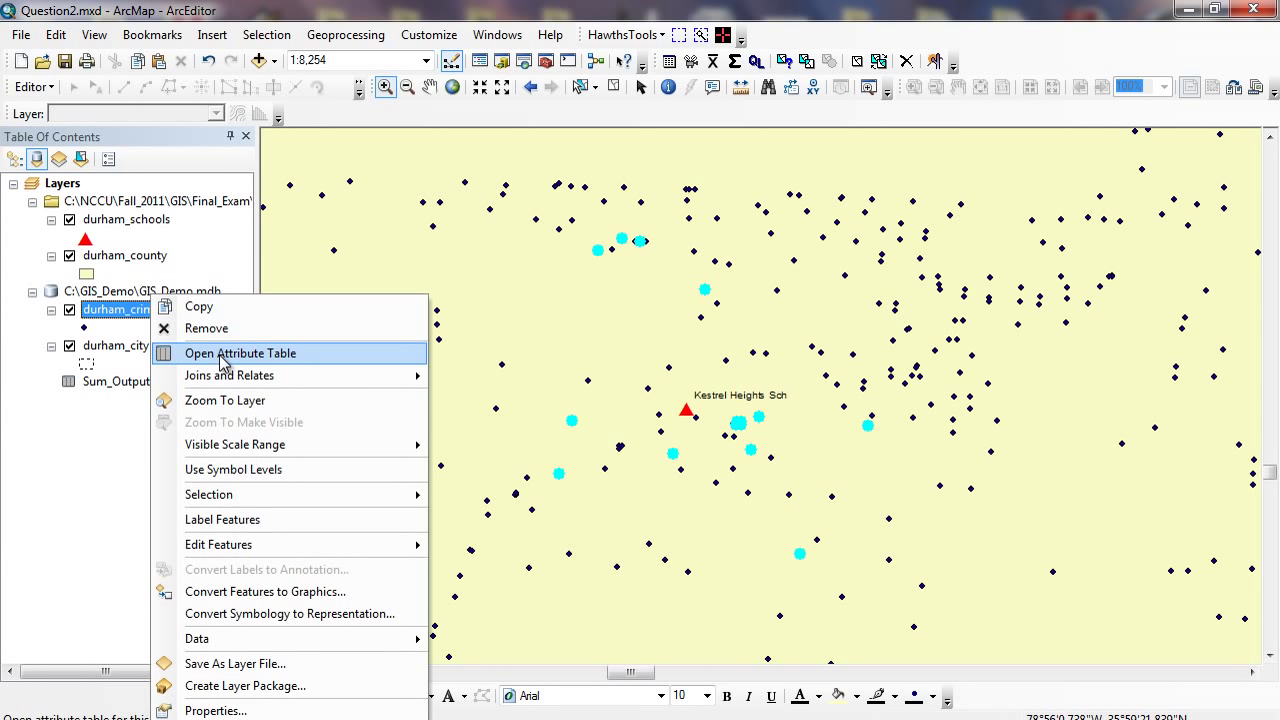
click(262, 352)
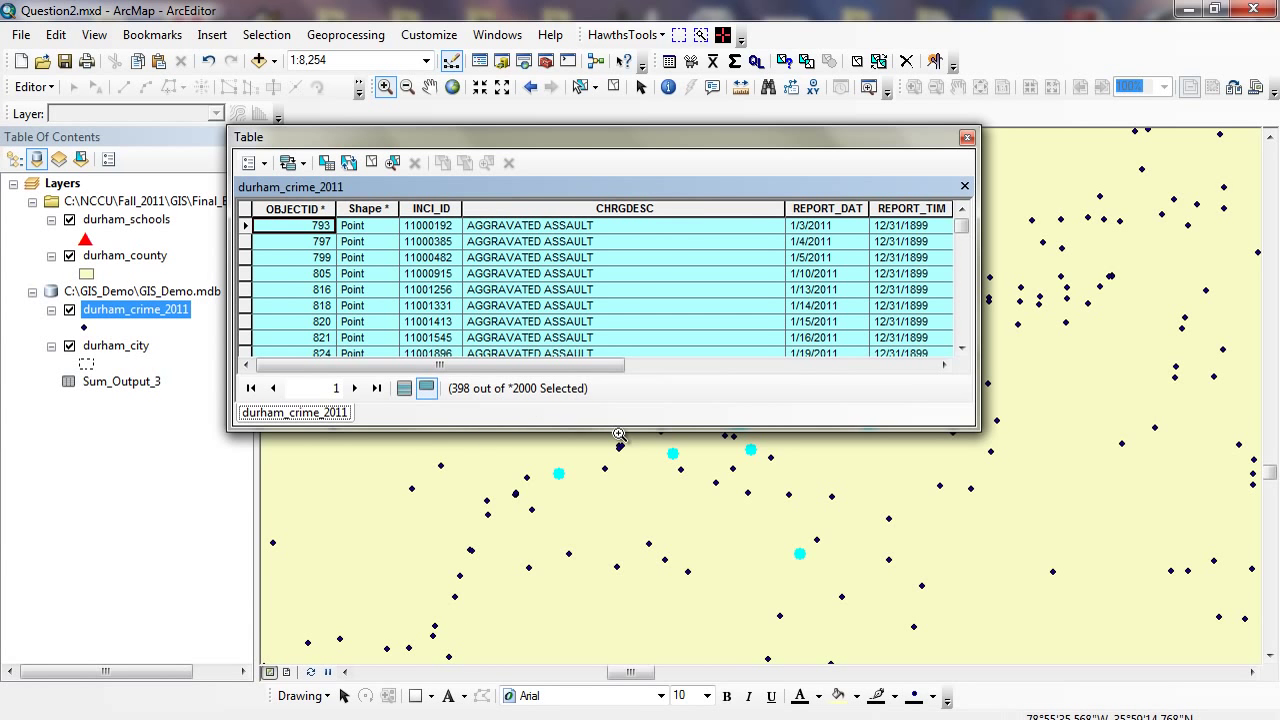
drag(619, 428, 619, 628)
drag(545, 563, 792, 570)
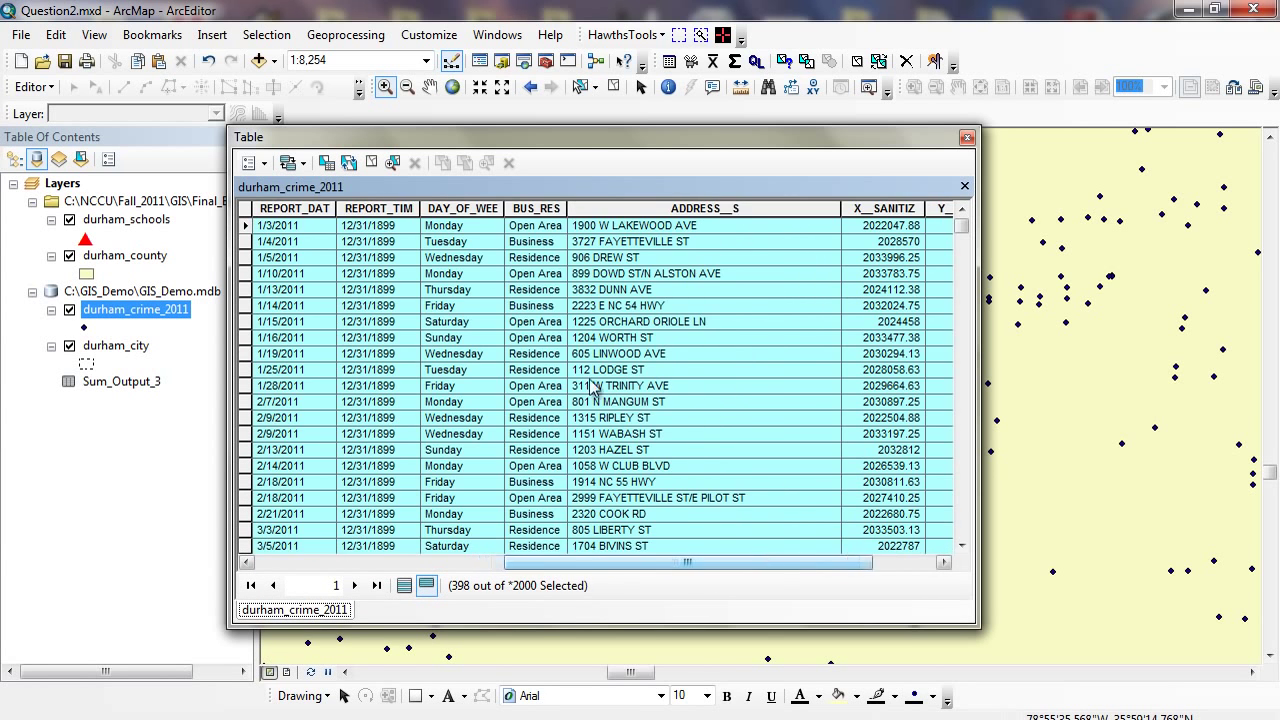
Summarize the selected records by DAY_OF_WEE into Sum_Output_4, add it, and select it in the layers list
right_click(452, 207)
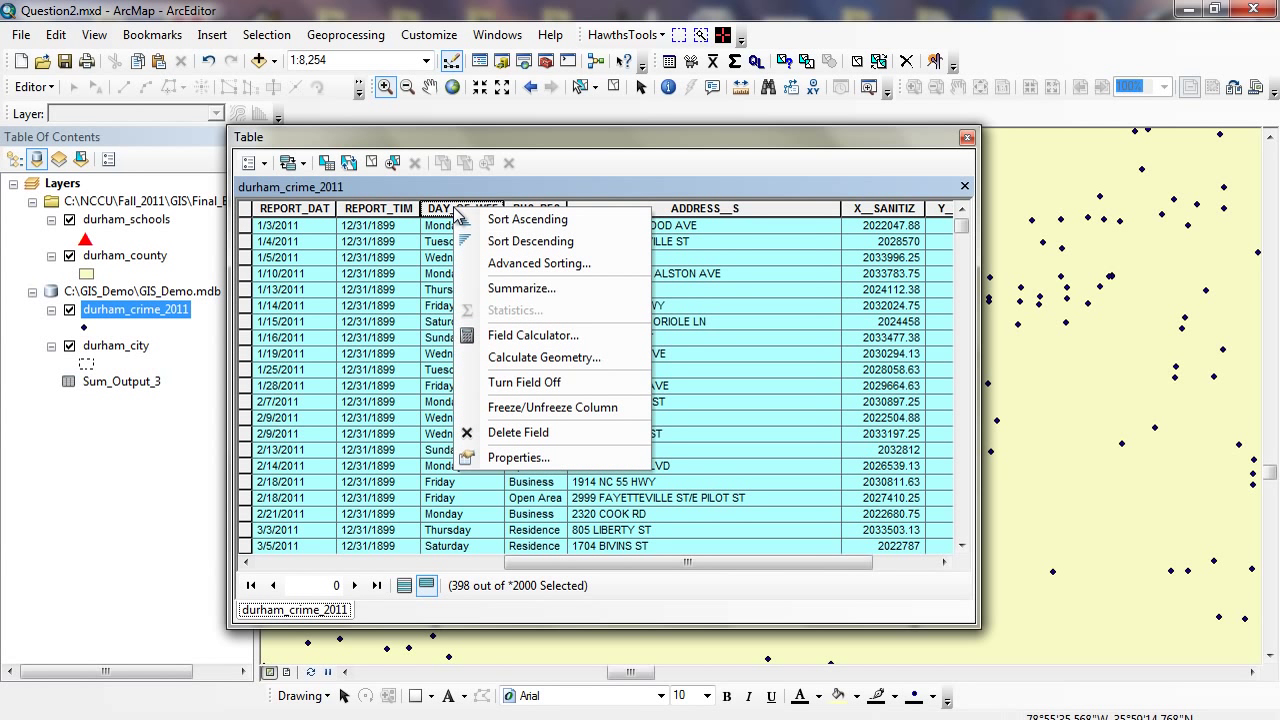
click(521, 287)
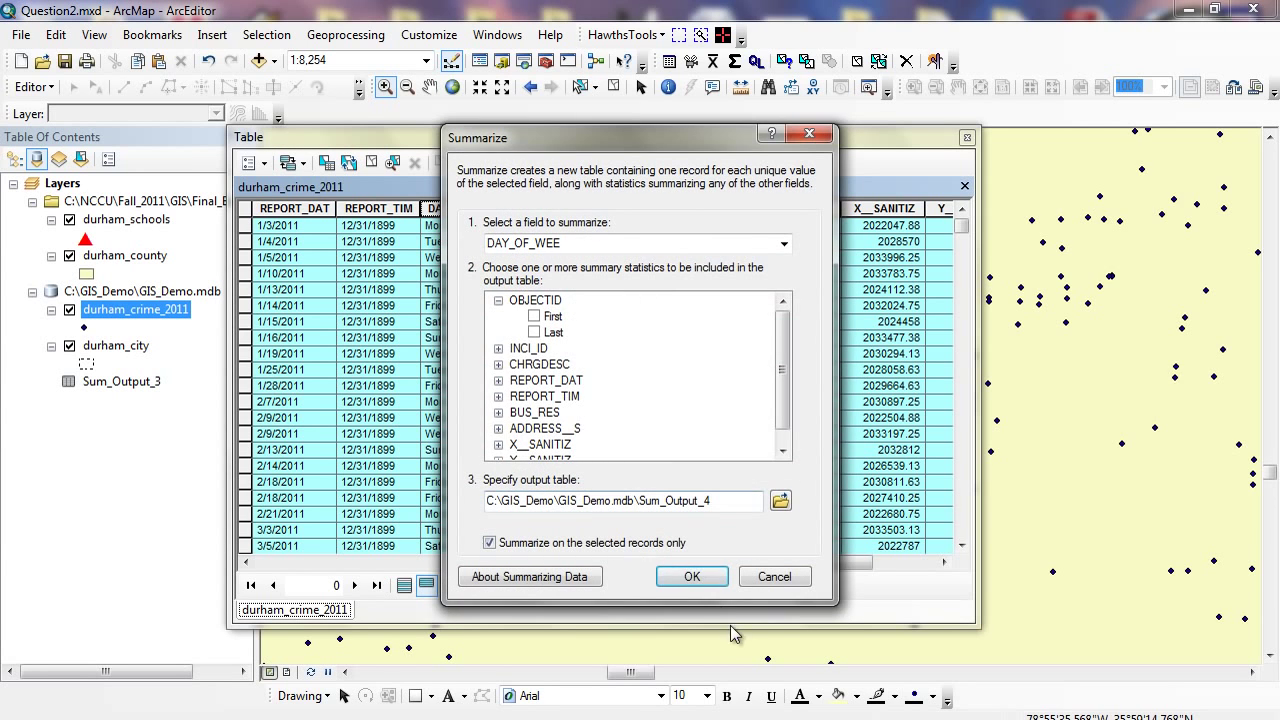
click(692, 578)
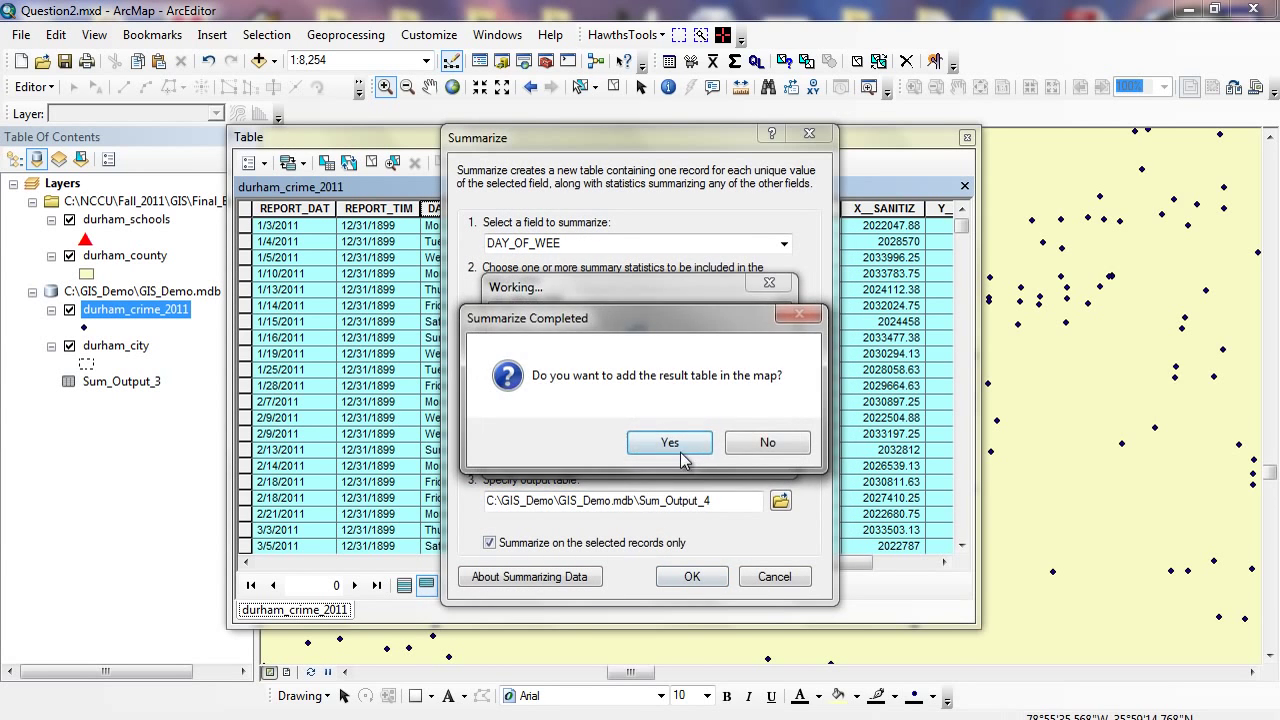
click(667, 444)
click(967, 137)
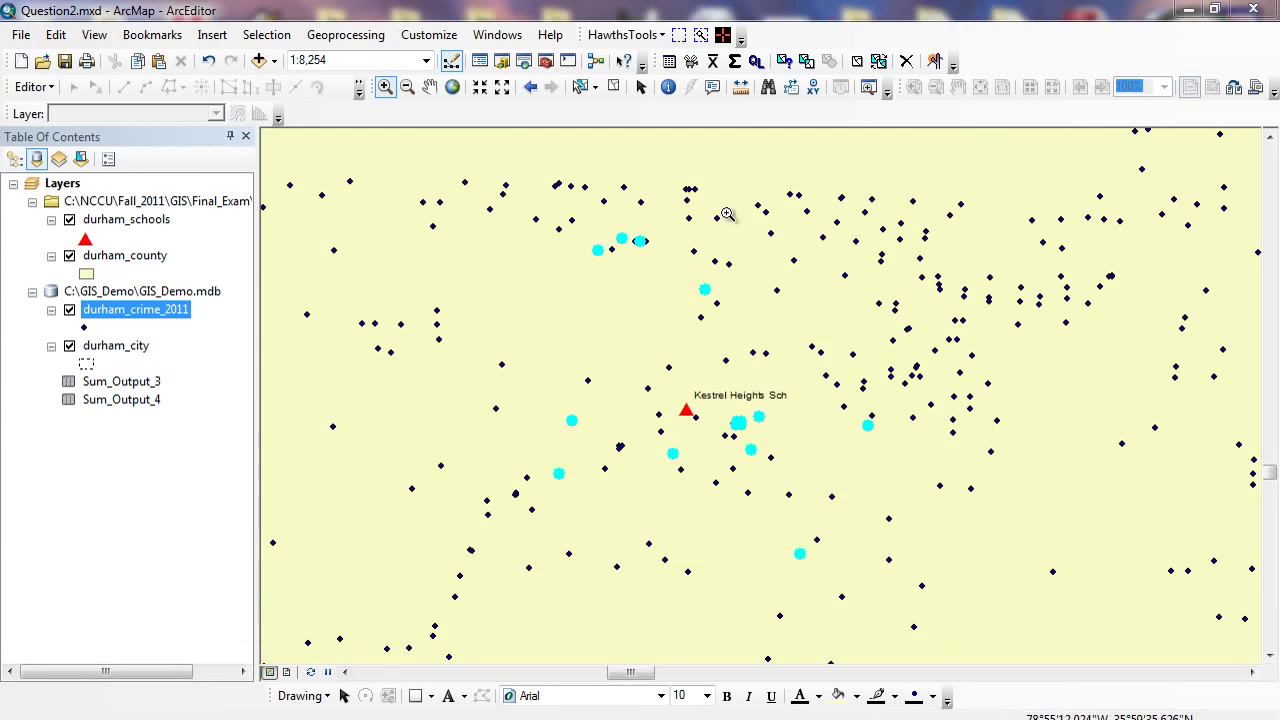
click(153, 404)
right_click(157, 412)
Open Sum_Output_4 and sort Count_DAY_OF_WEE descending so Sunday's 76 comes first
click(224, 420)
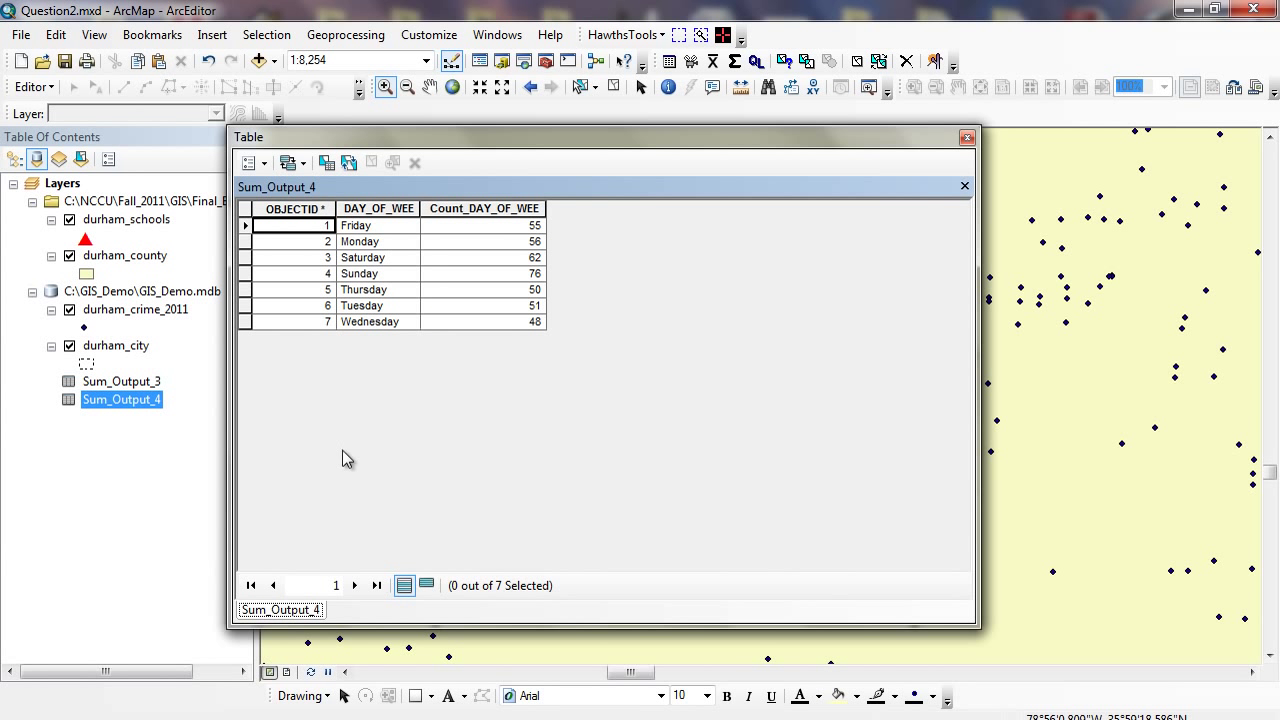
right_click(537, 208)
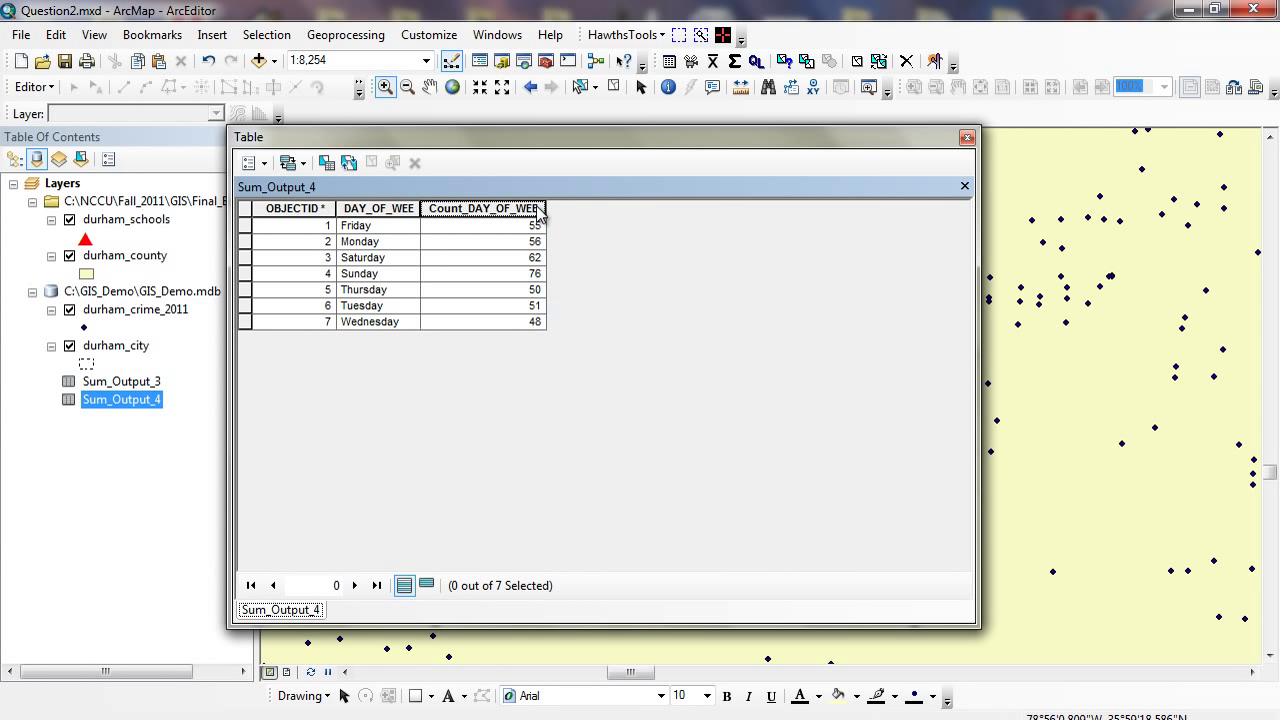
click(564, 240)
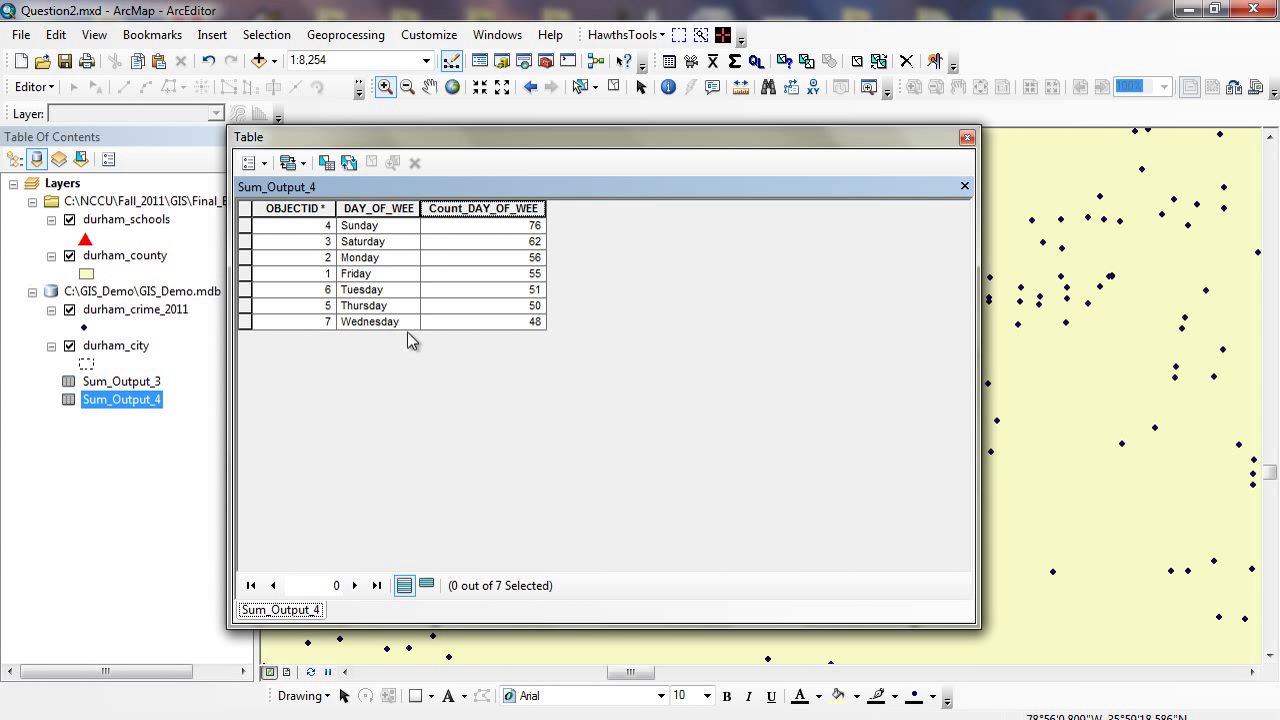
Close the Sum_Output_4 table and zoom the map out twice to about 1:36,946
click(967, 137)
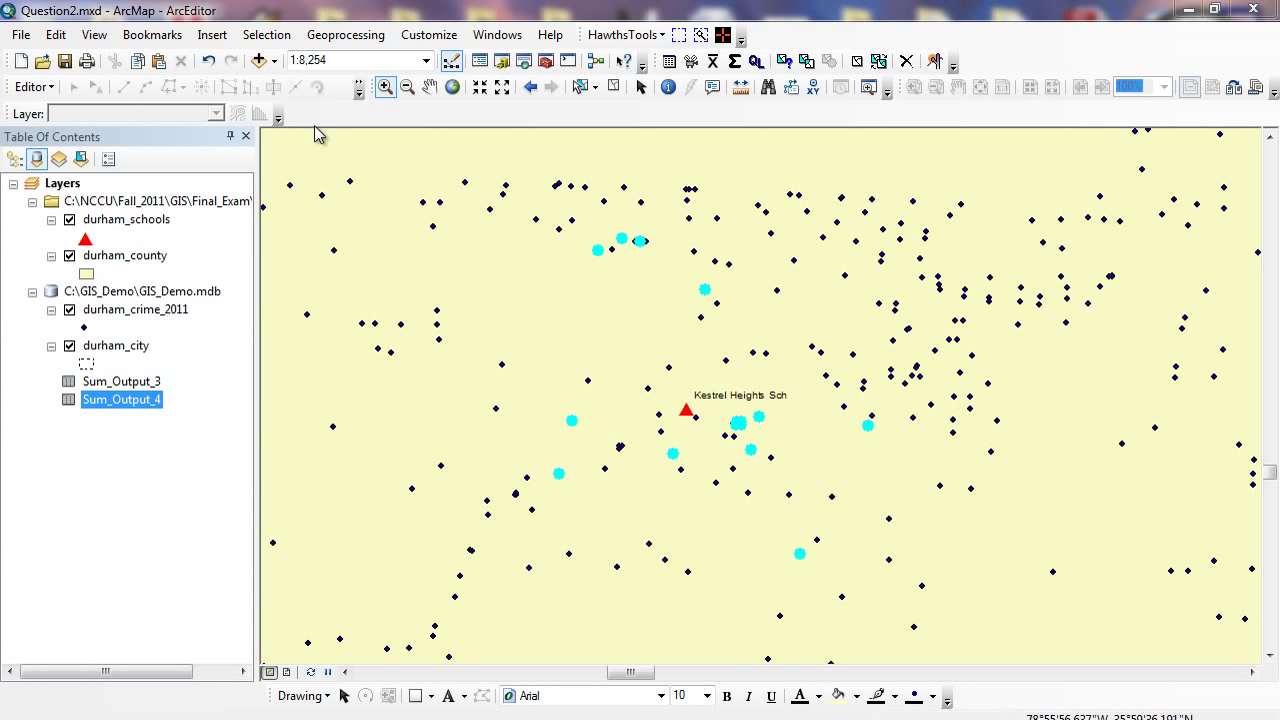
click(407, 87)
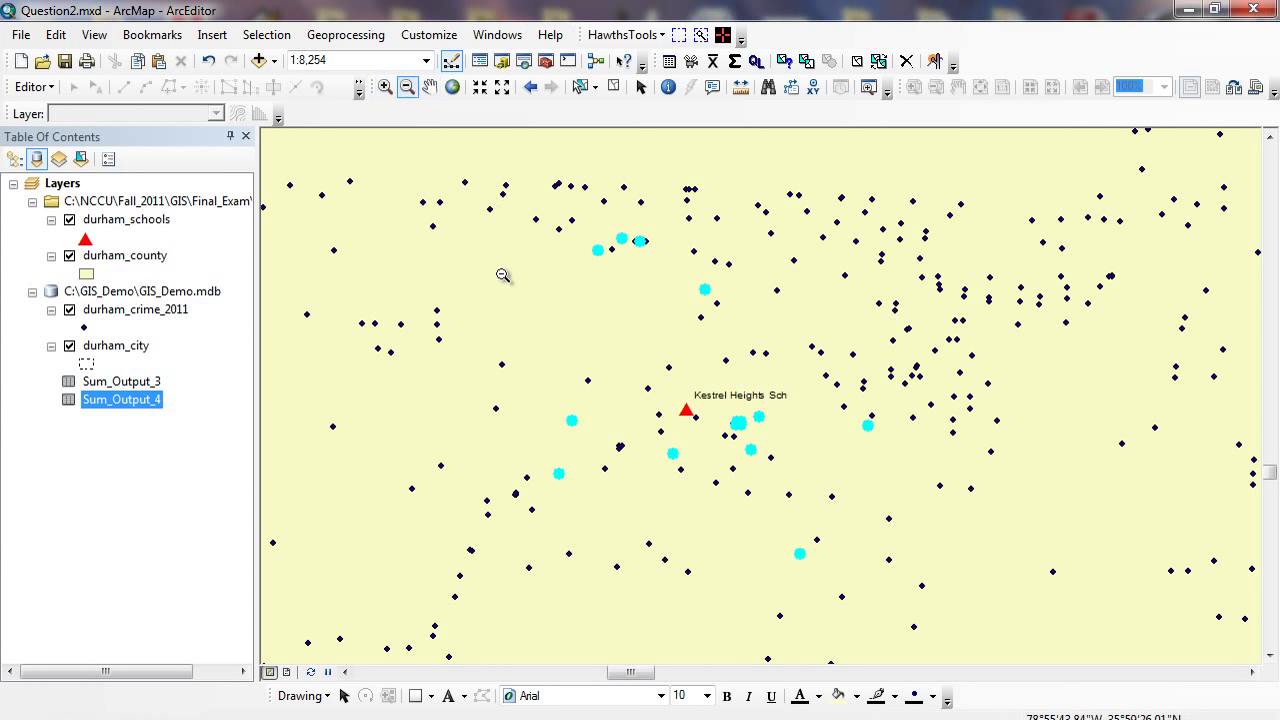
click(935, 563)
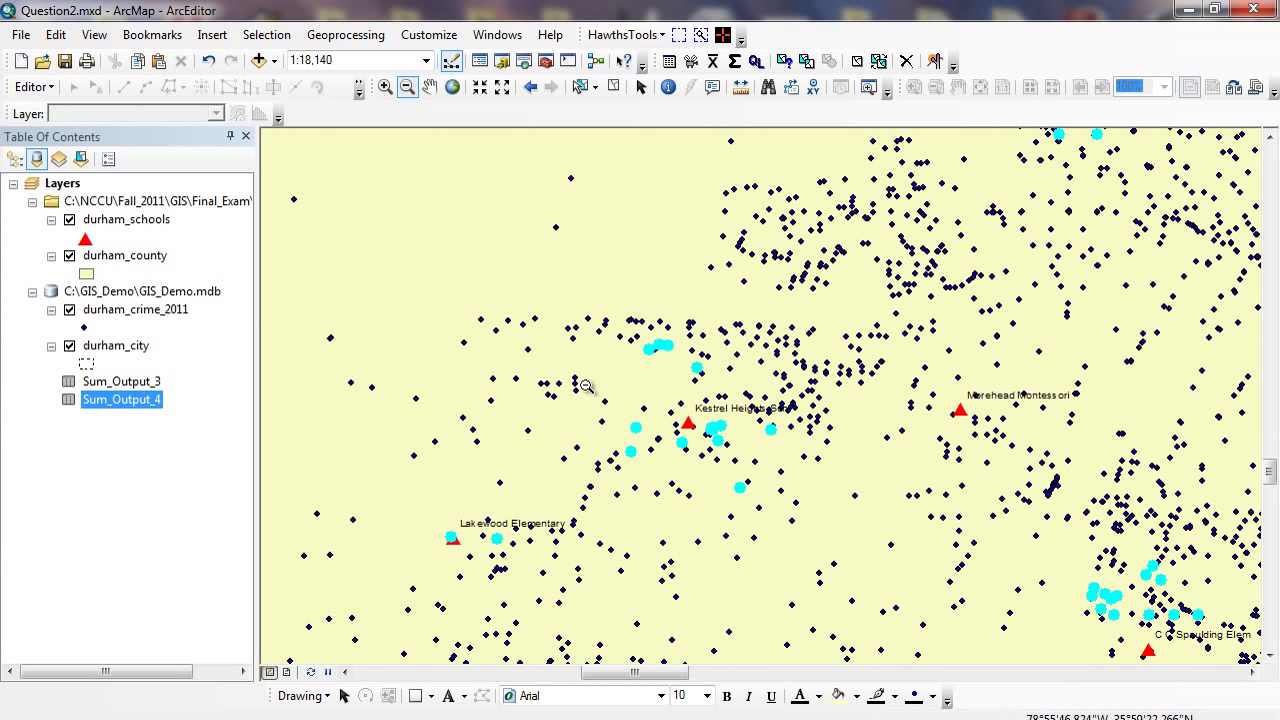
click(1036, 615)
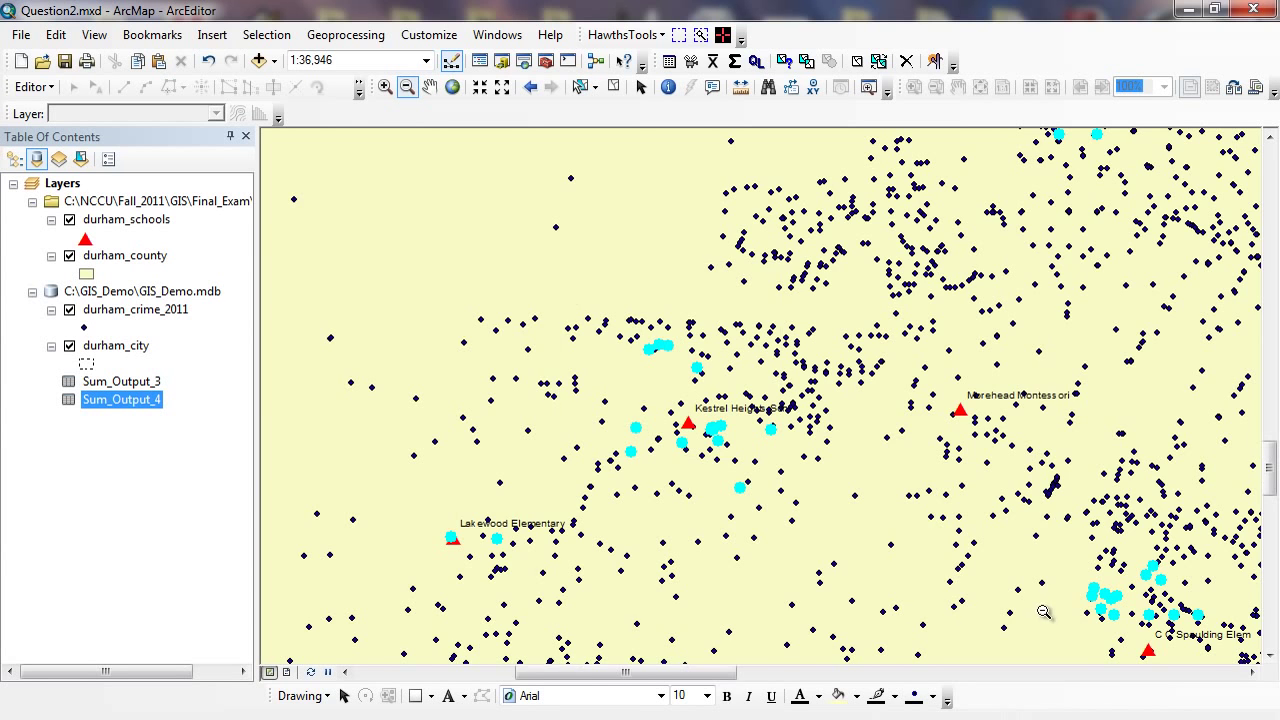